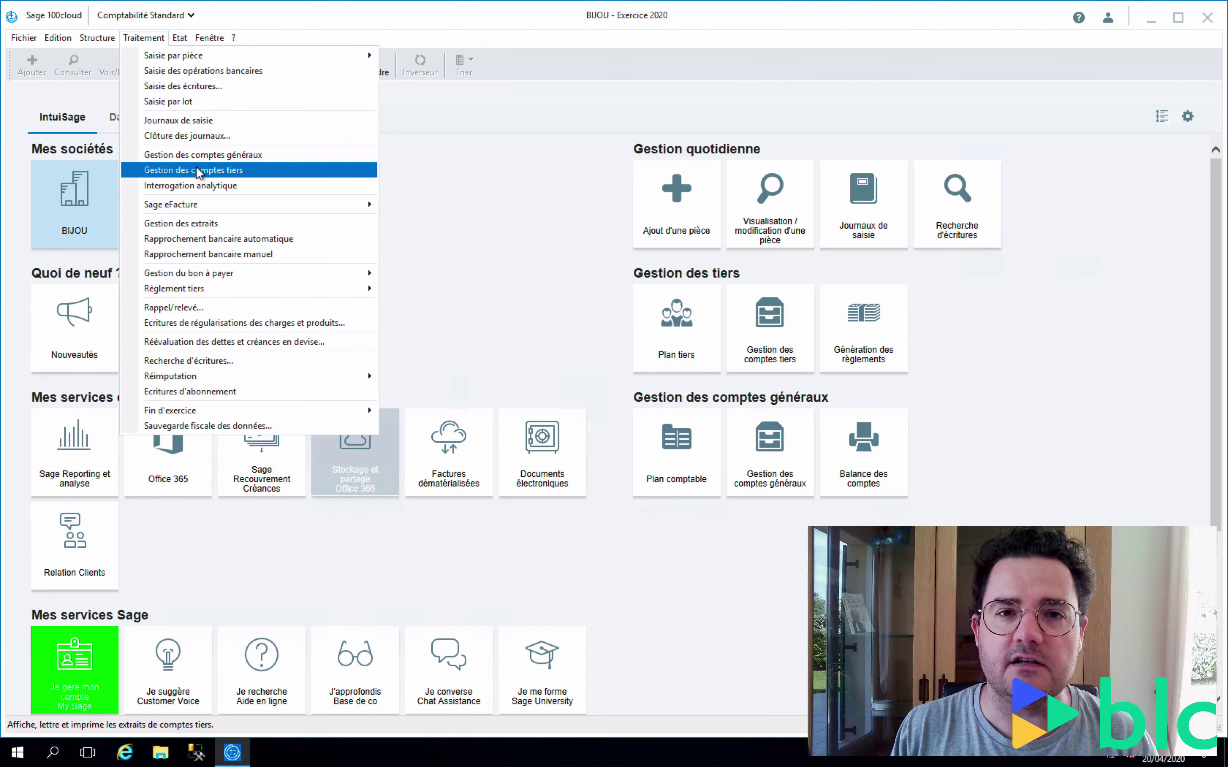
Open client BAGUES from Gestion des comptes tiers and bring up its Lettrage automatique settings
{"action": "left_click", "coordinate": [197, 170]}
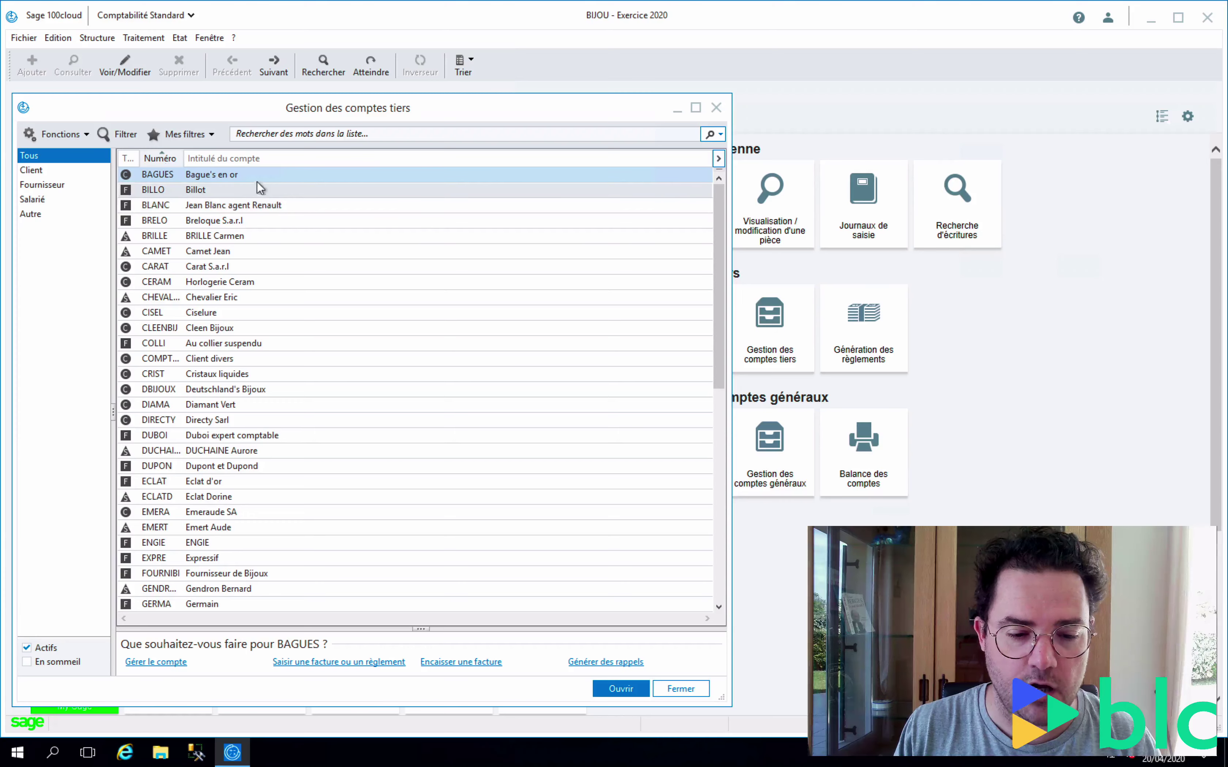
{"action": "left_click", "coordinate": [226, 179]}
{"action": "double_click", "coordinate": [226, 178]}
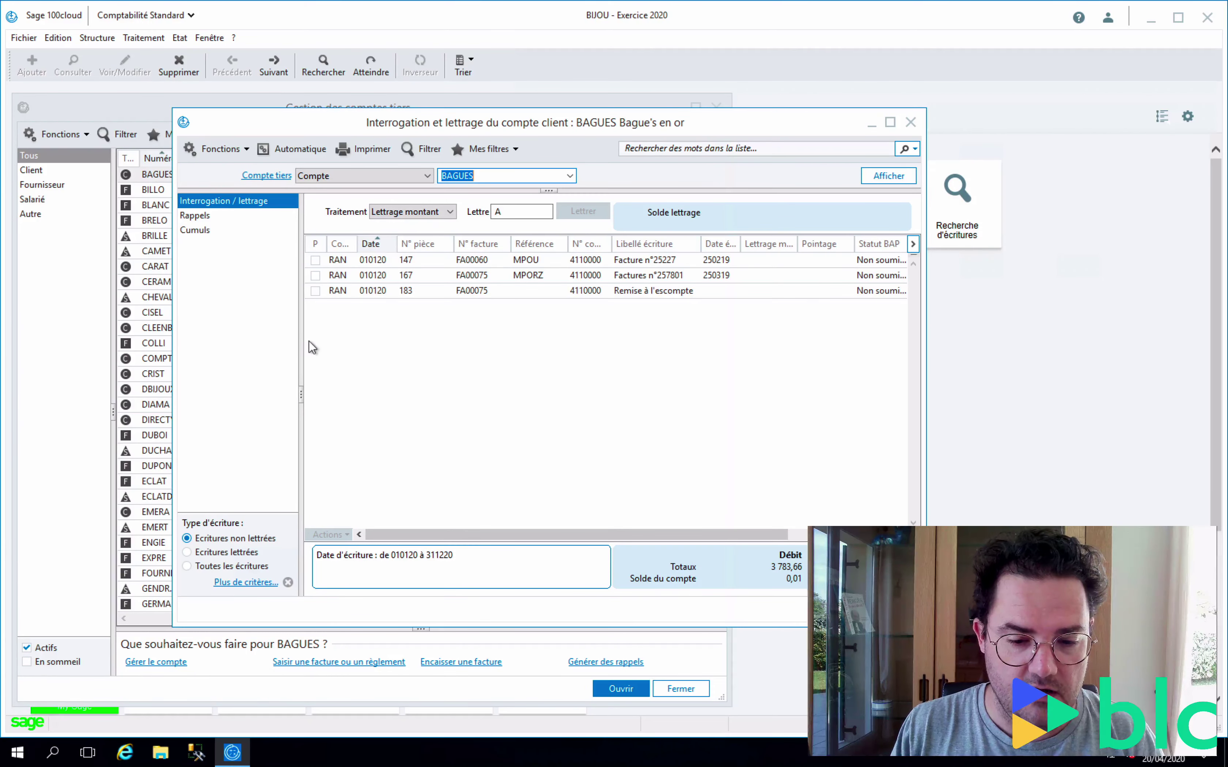
{"action": "left_click", "coordinate": [287, 153]}
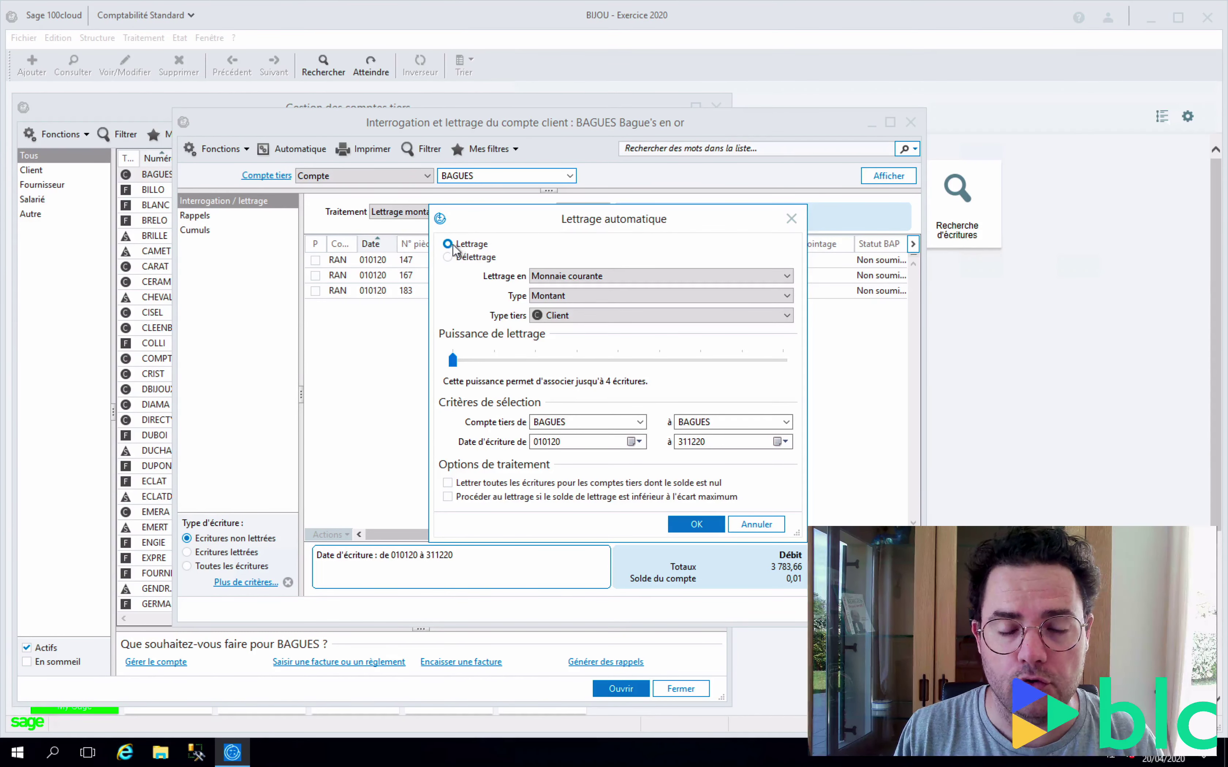
Examine the Lettrage and Délettrage modes and the currency choices, leaving Lettrage and Monnaie courante selected
{"action": "left_click", "coordinate": [461, 261]}
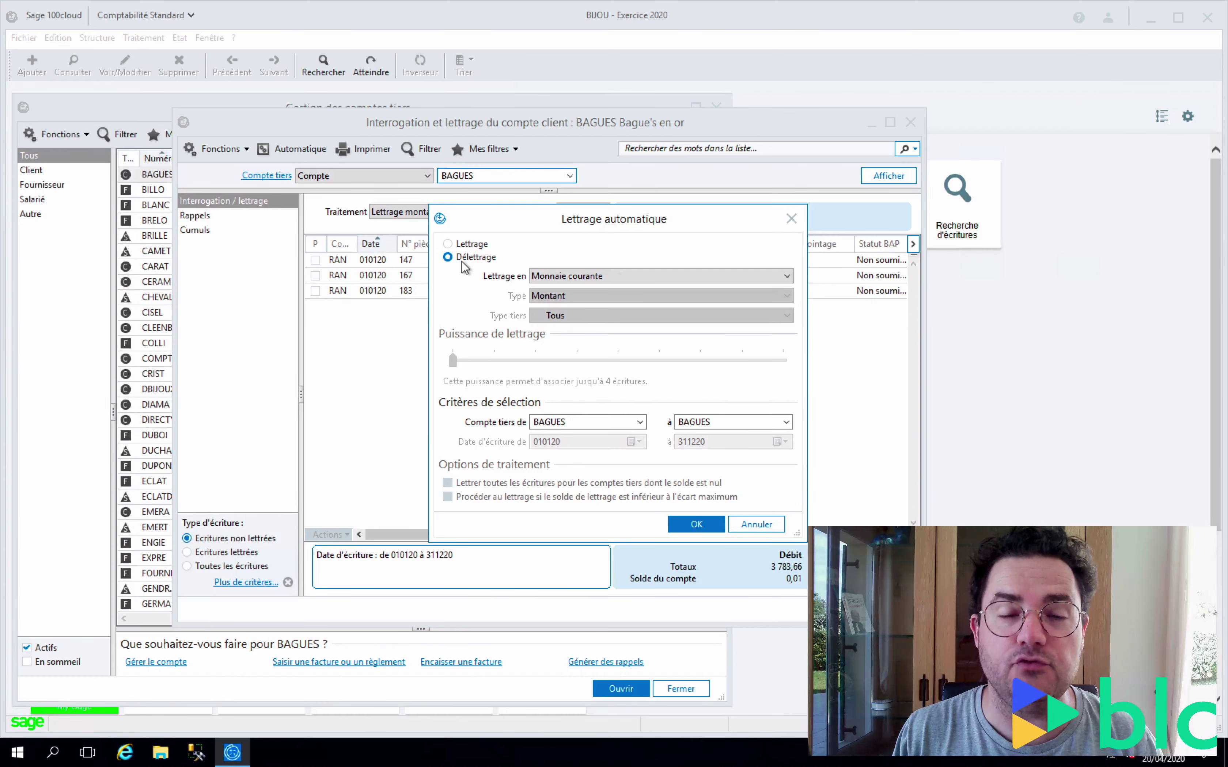
{"action": "left_click", "coordinate": [469, 244]}
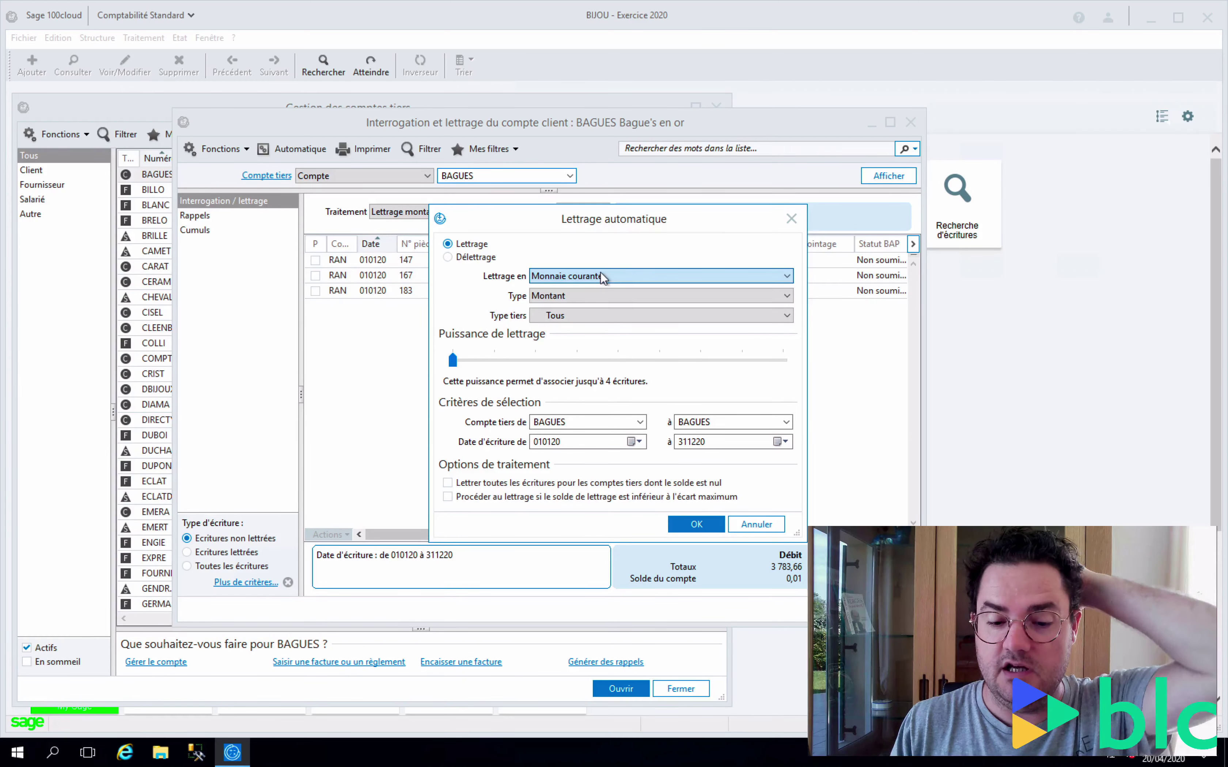
{"action": "left_click", "coordinate": [619, 276]}
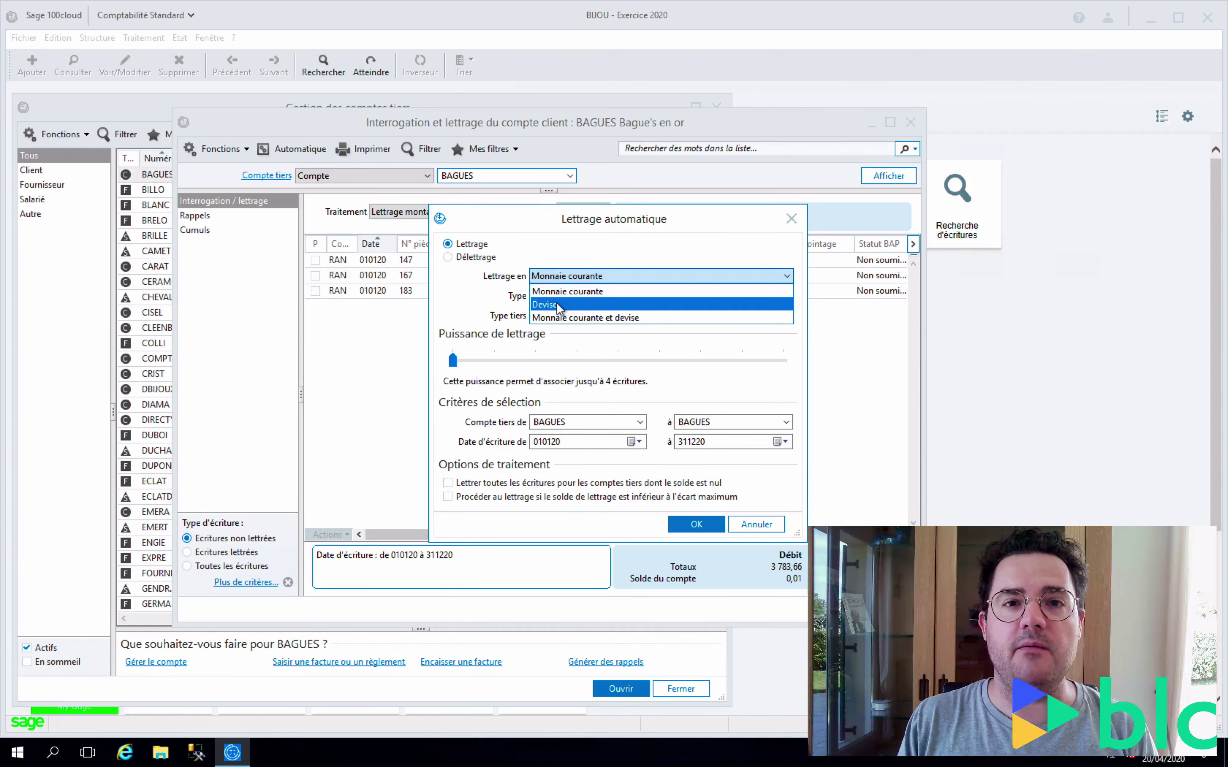
{"action": "left_click", "coordinate": [594, 256]}
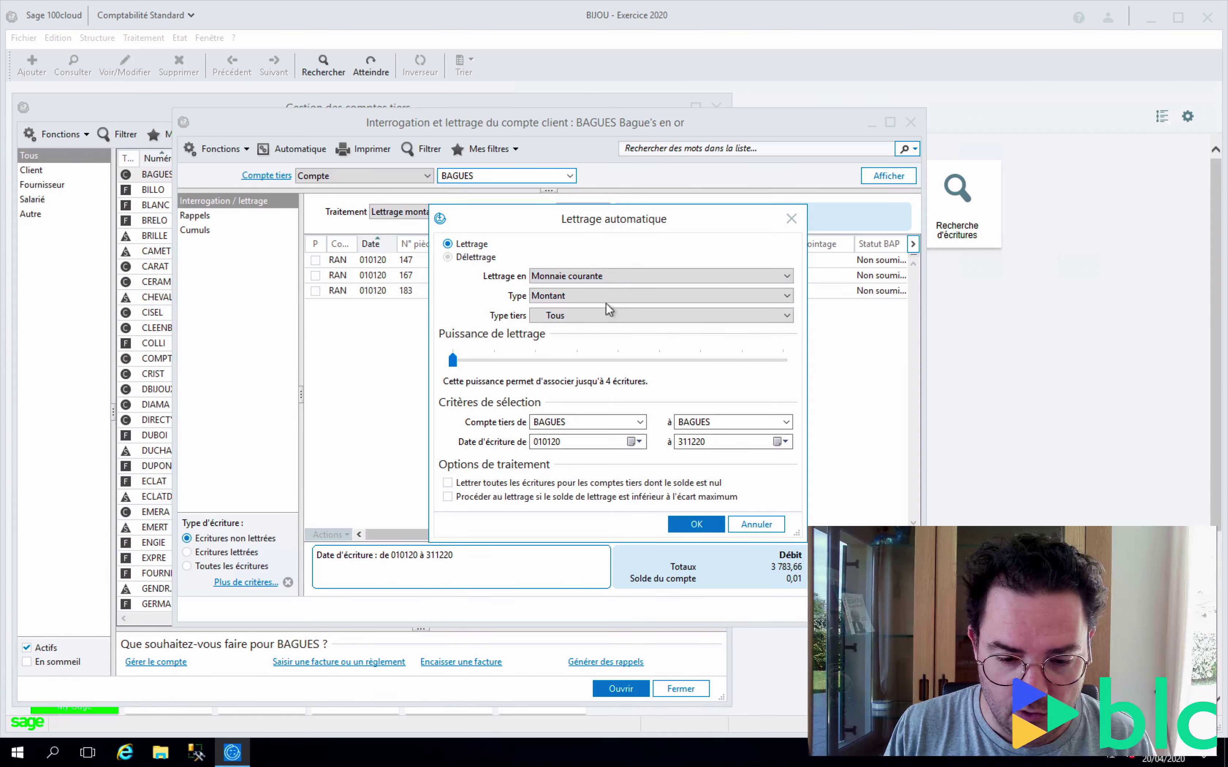
{"action": "left_click", "coordinate": [586, 279]}
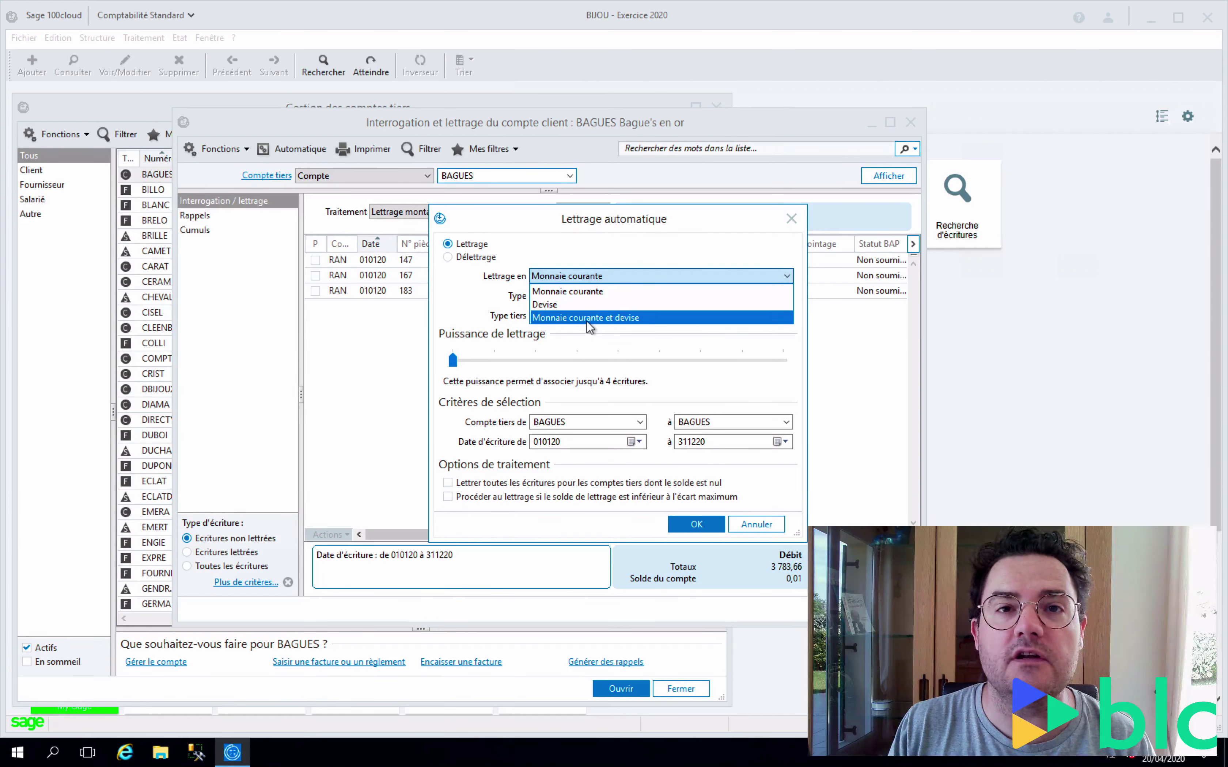
{"action": "left_click", "coordinate": [596, 290]}
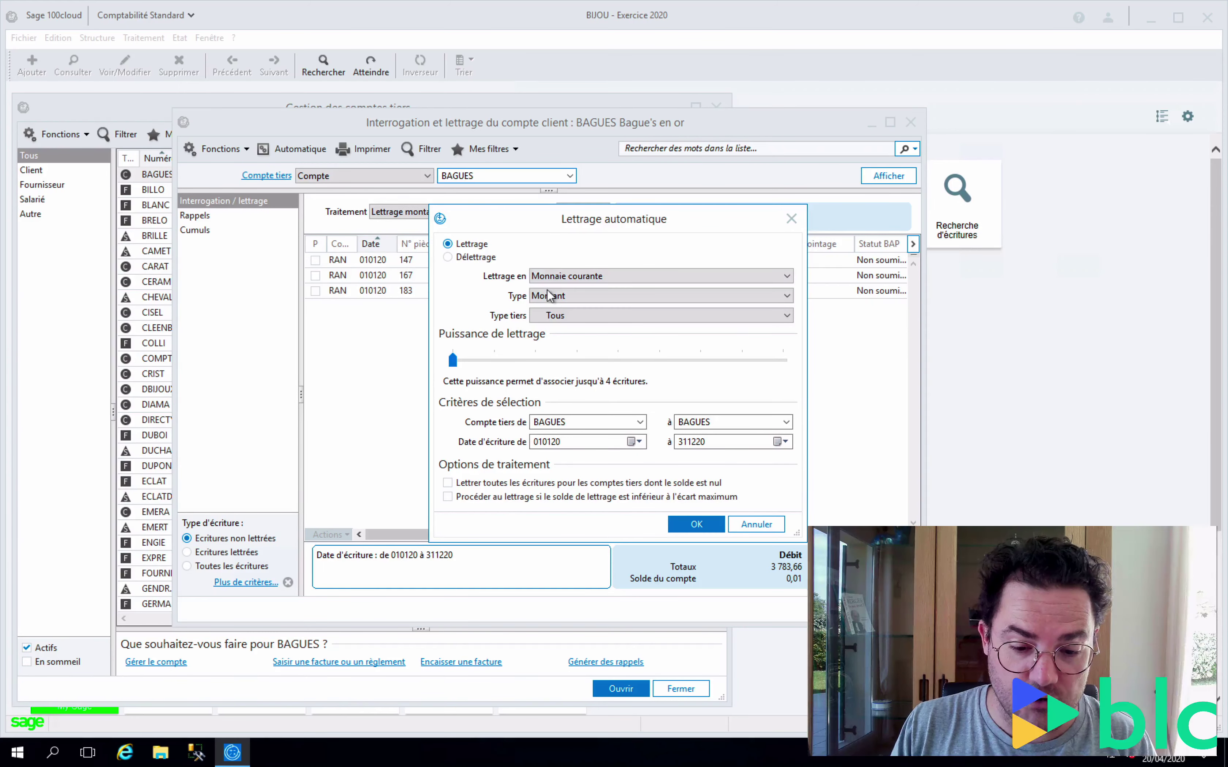
Choose Montant as the matching type and try the matching power at 36 entries before returning it to 4
{"action": "left_click", "coordinate": [565, 295]}
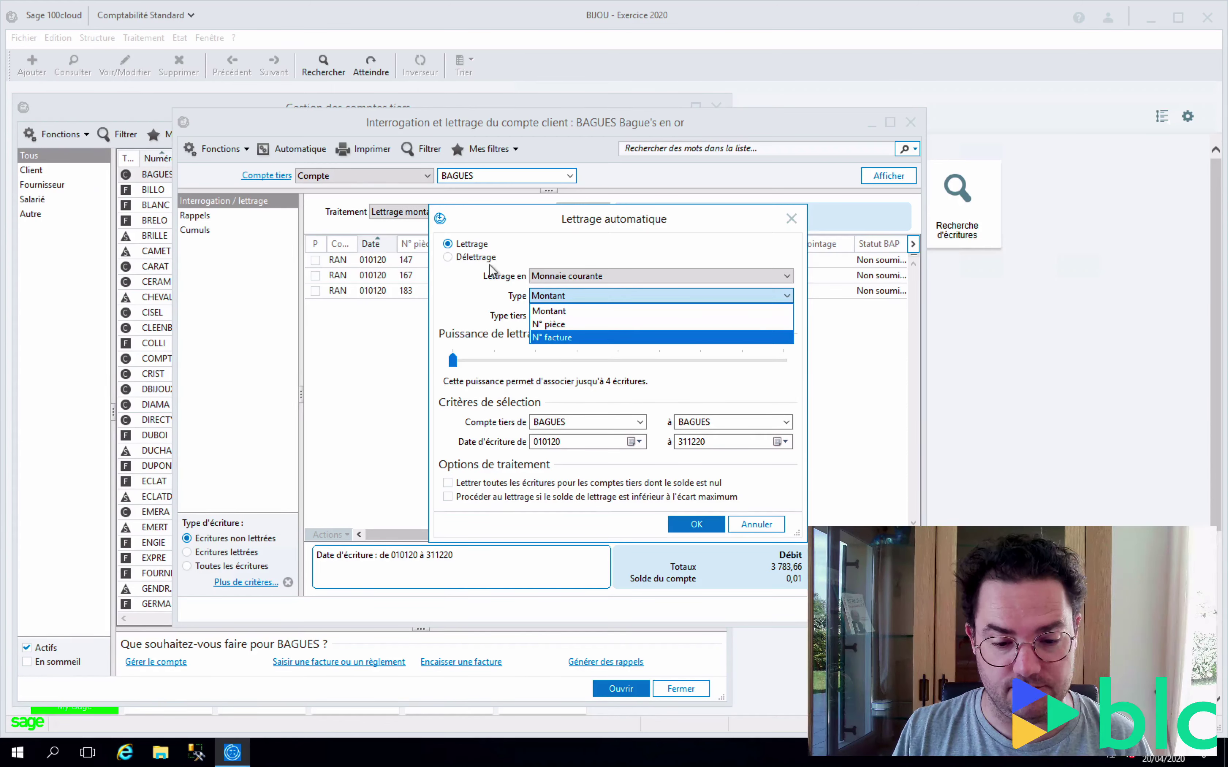
{"action": "left_click", "coordinate": [563, 314]}
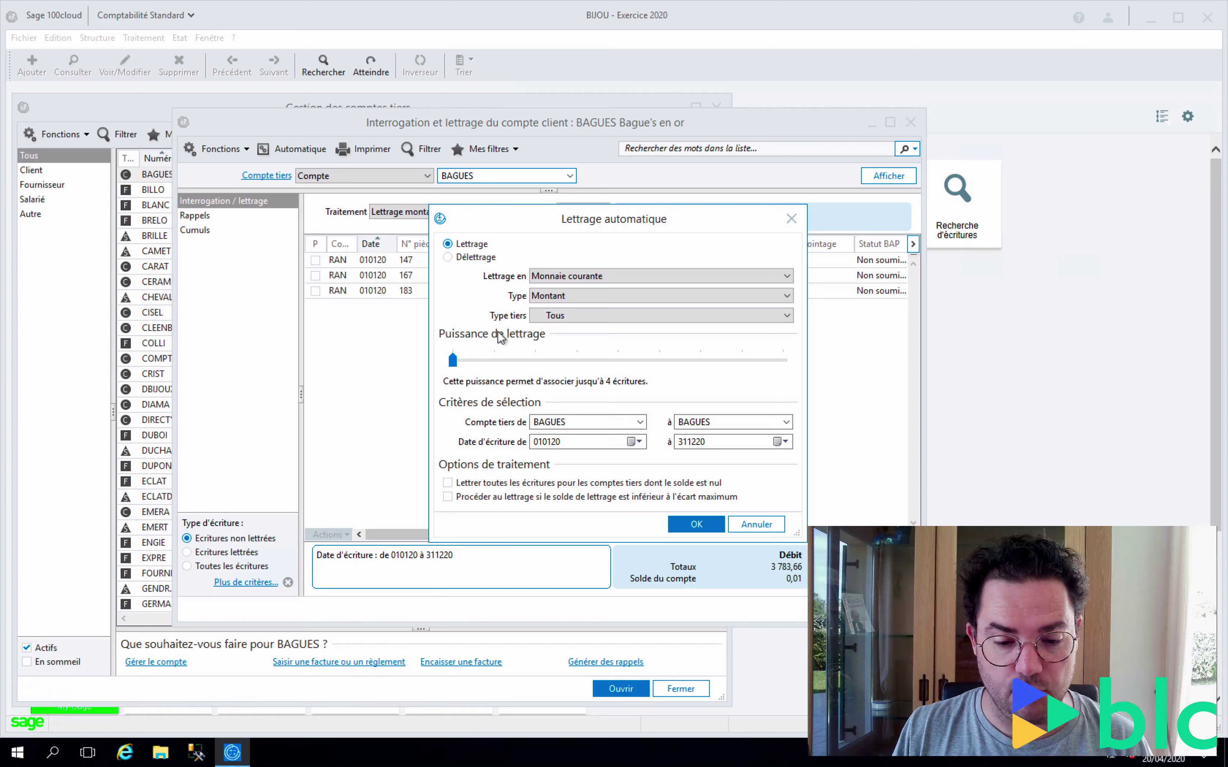
{"action": "left_click", "coordinate": [453, 361]}
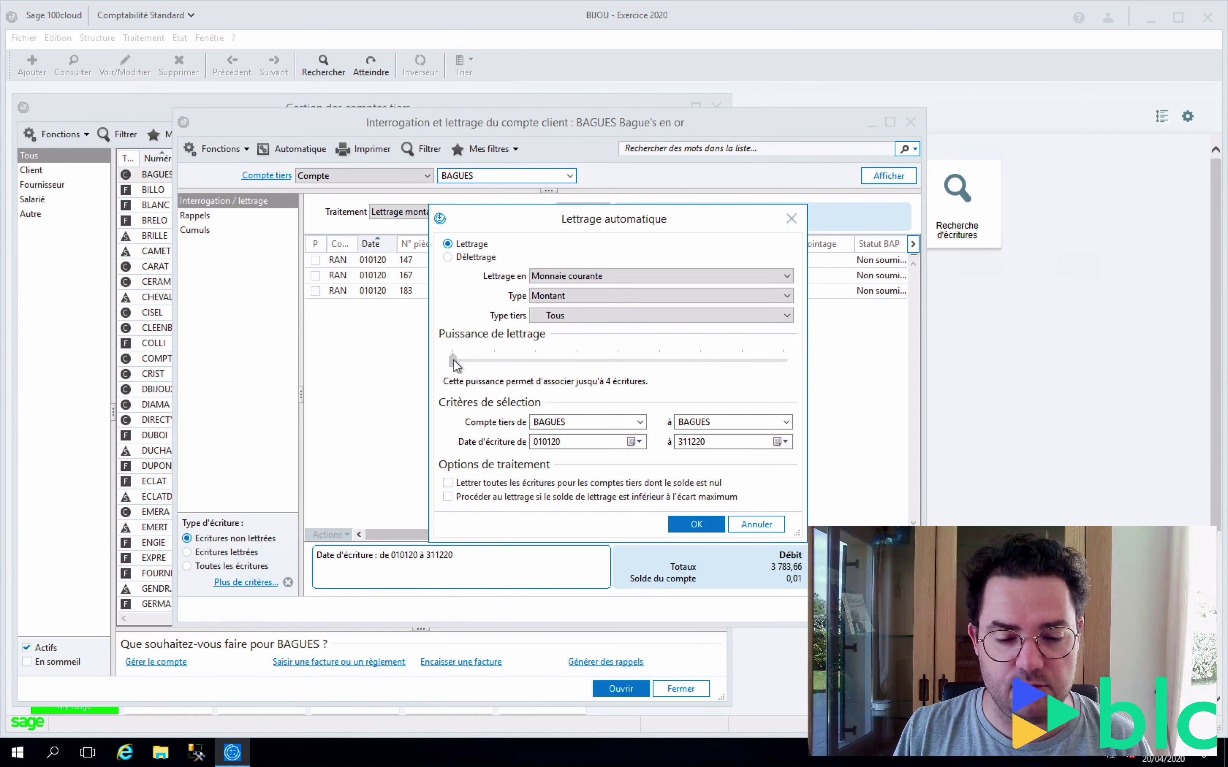
{"action": "left_click", "coordinate": [453, 360]}
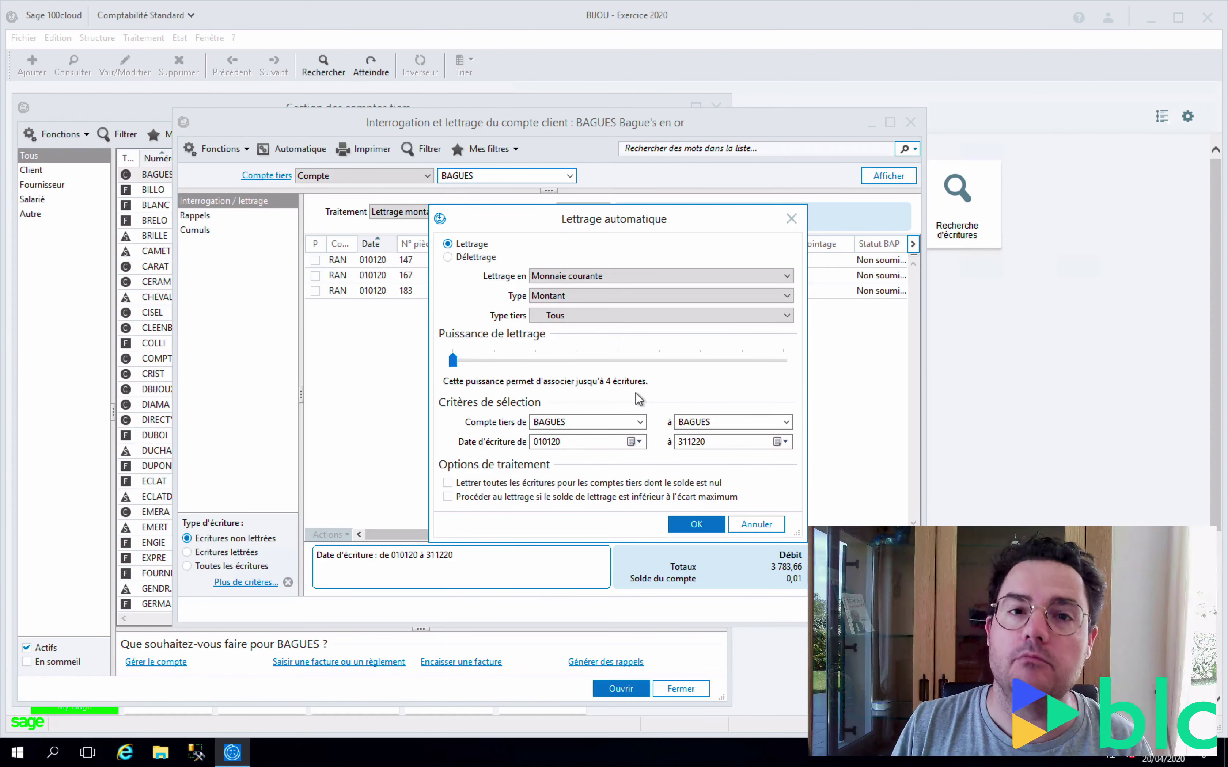
{"action": "left_click_drag", "start_coordinate": [452, 361], "coordinate": [782, 365]}
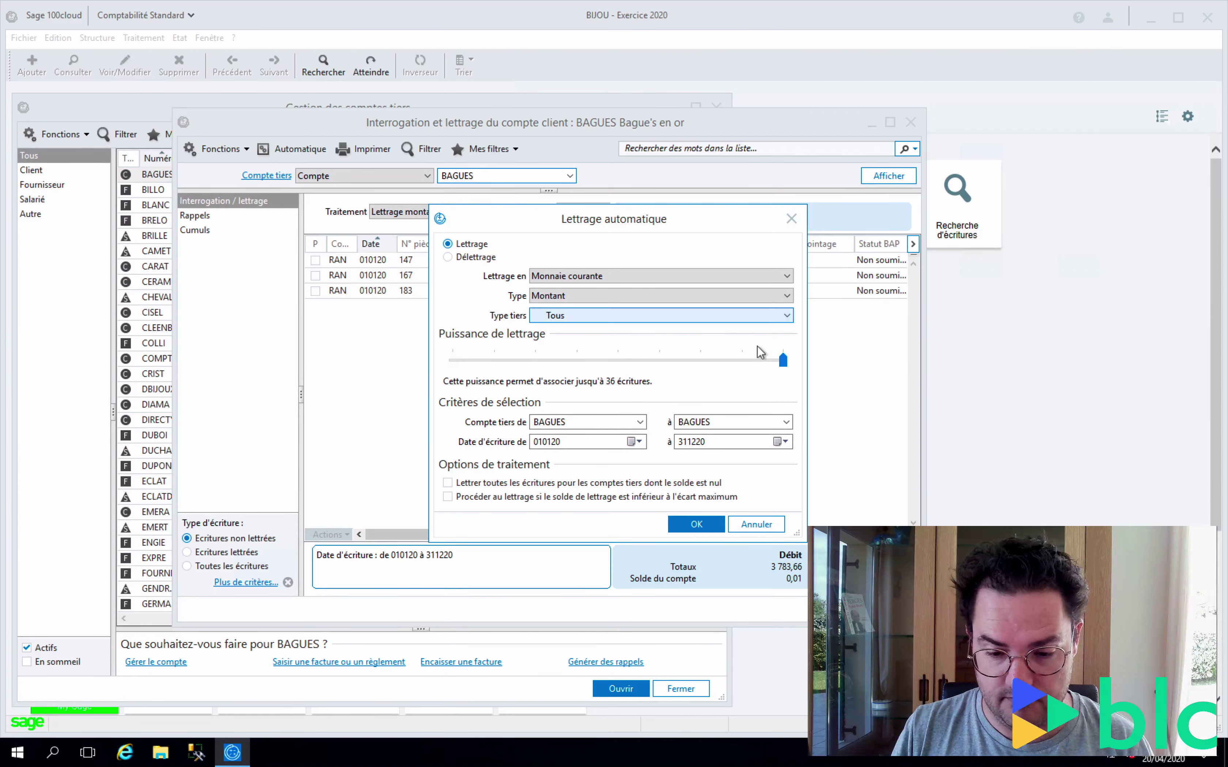
{"action": "left_click_drag", "start_coordinate": [783, 360], "coordinate": [453, 375]}
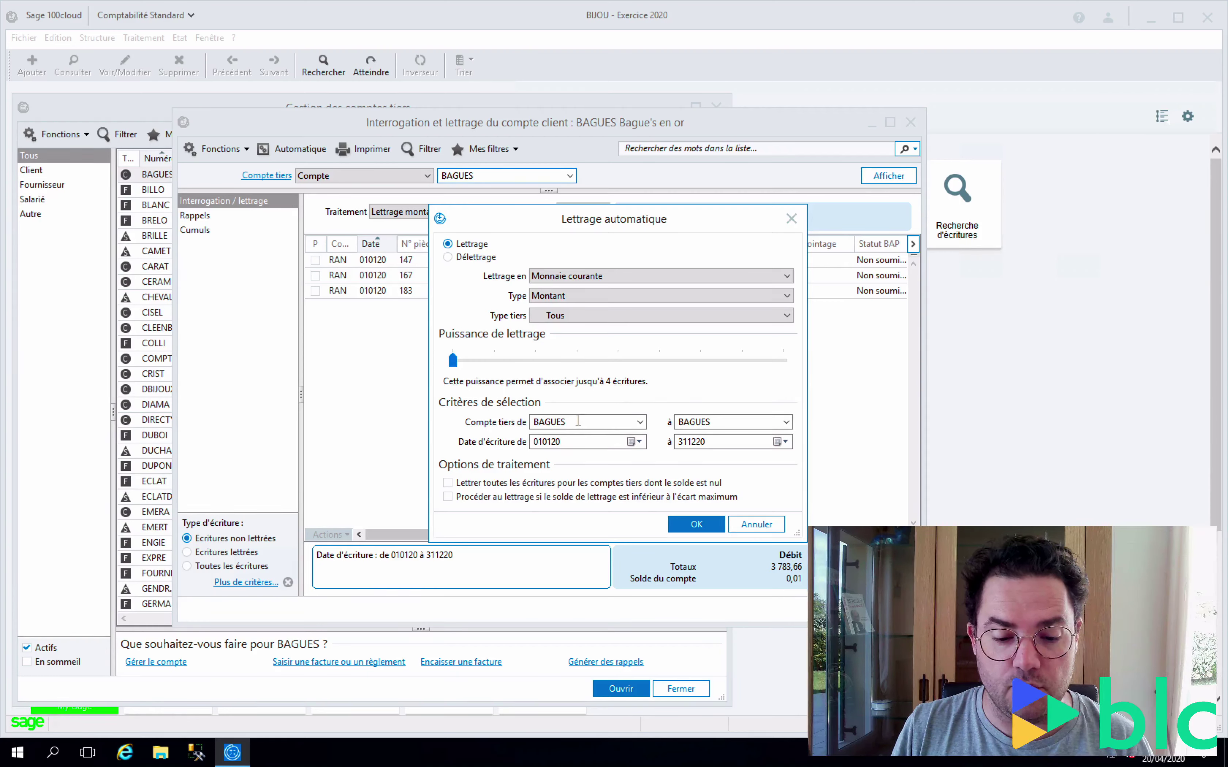
Clear both ends of the Compte tiers range in the automatic matching criteria
{"action": "left_click_drag", "start_coordinate": [578, 421], "coordinate": [514, 422]}
{"action": "key", "text": "Delete"}
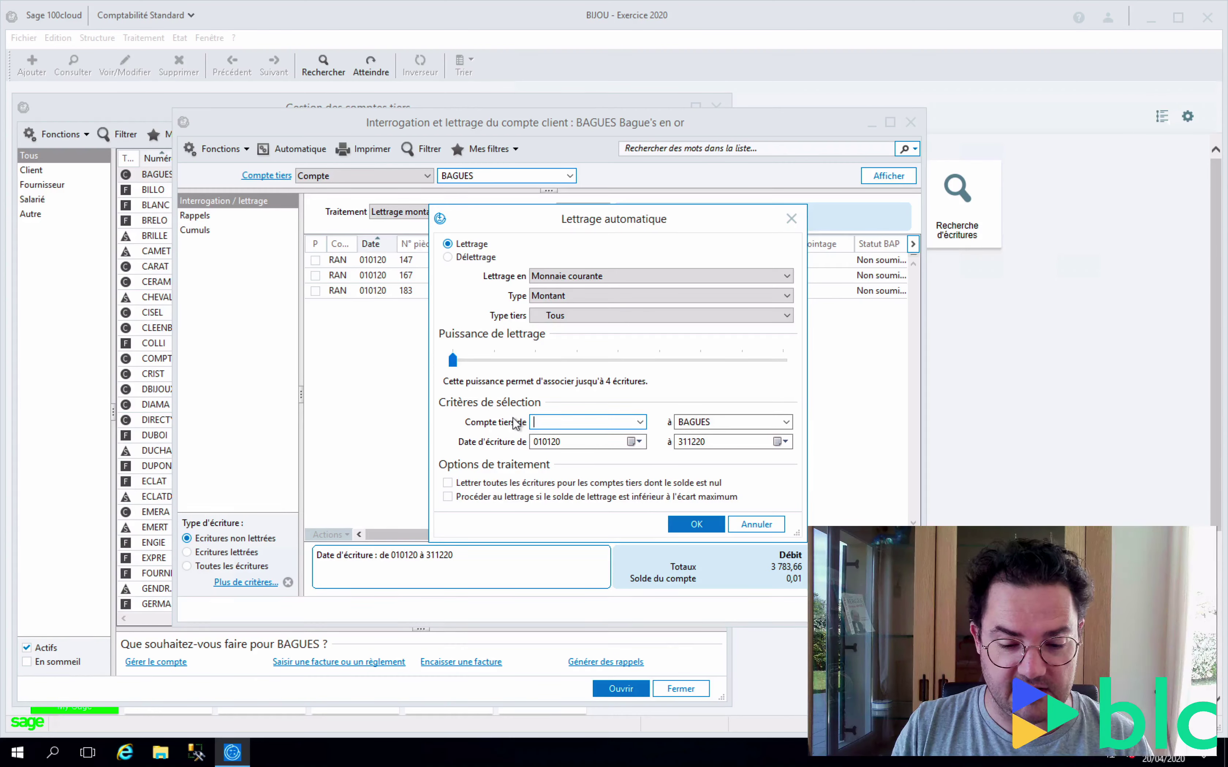
{"action": "key", "text": "Tab"}
{"action": "key", "text": "Delete"}
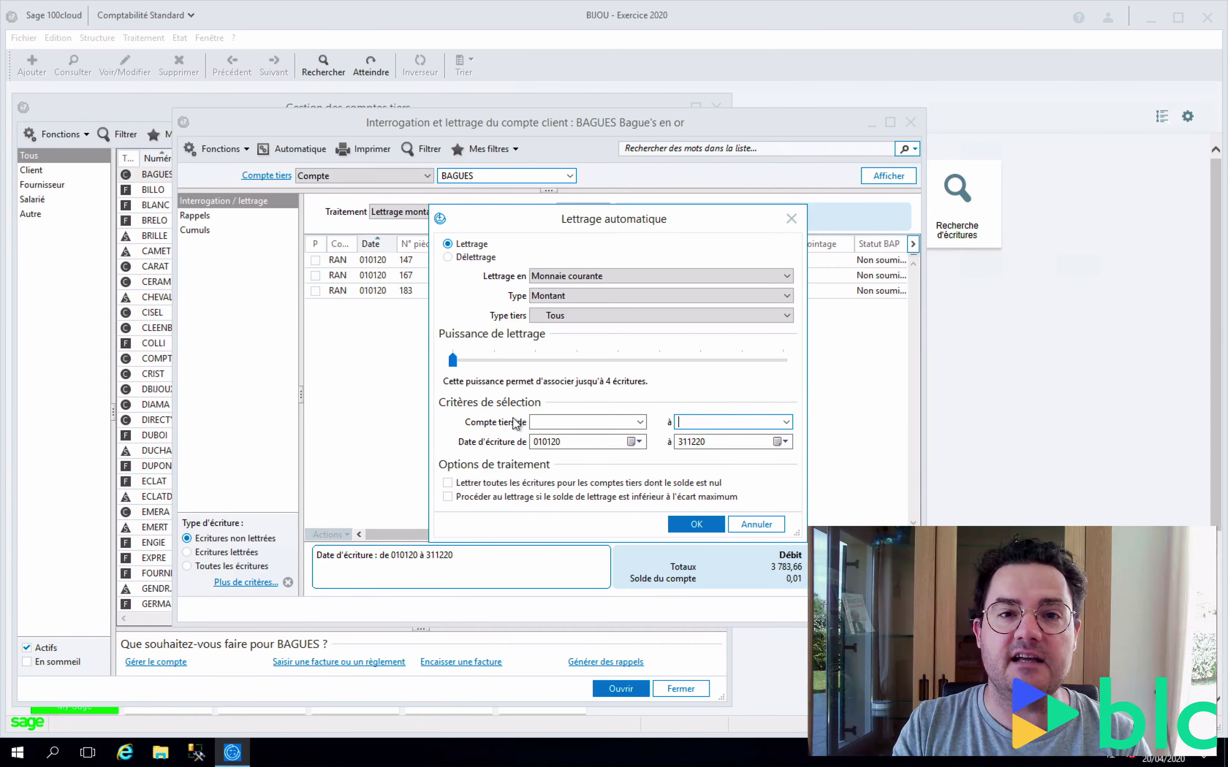
{"action": "left_click", "coordinate": [581, 441]}
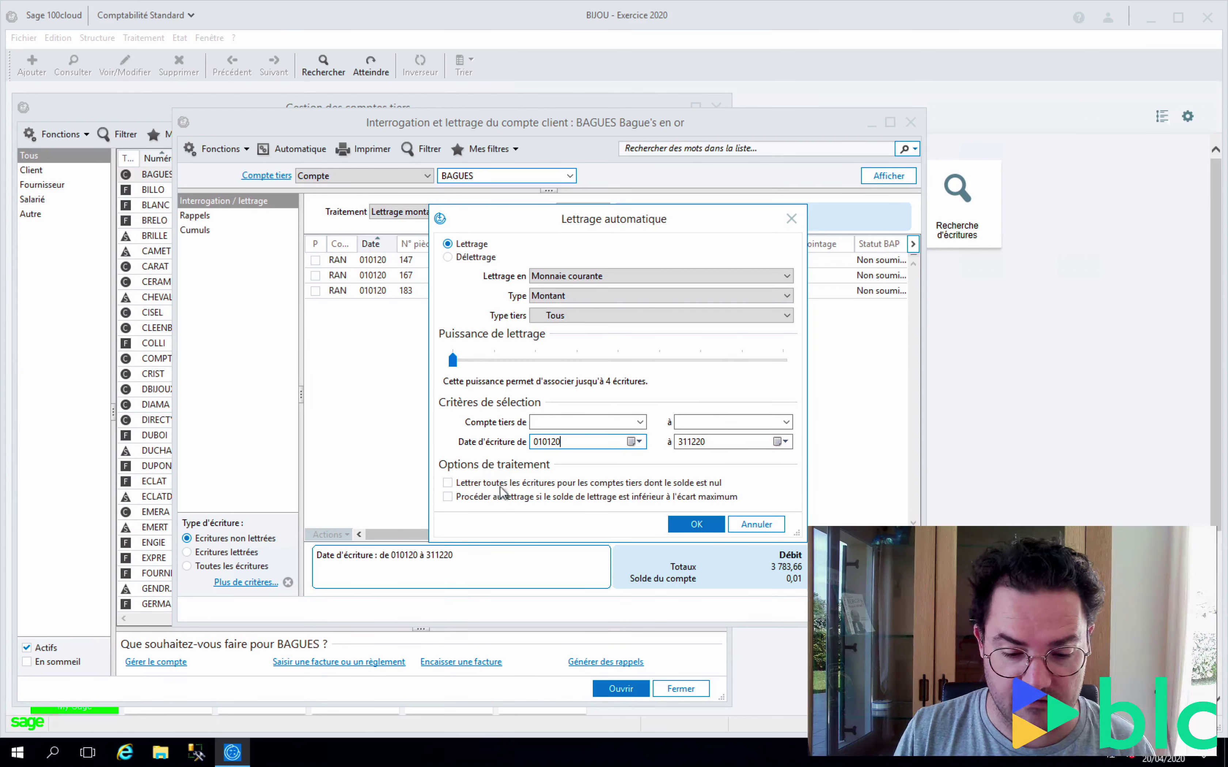
Enable matching all entries for third parties with a nil balance, including balances below the maximum variance
{"action": "left_click", "coordinate": [471, 487]}
{"action": "left_click", "coordinate": [470, 486]}
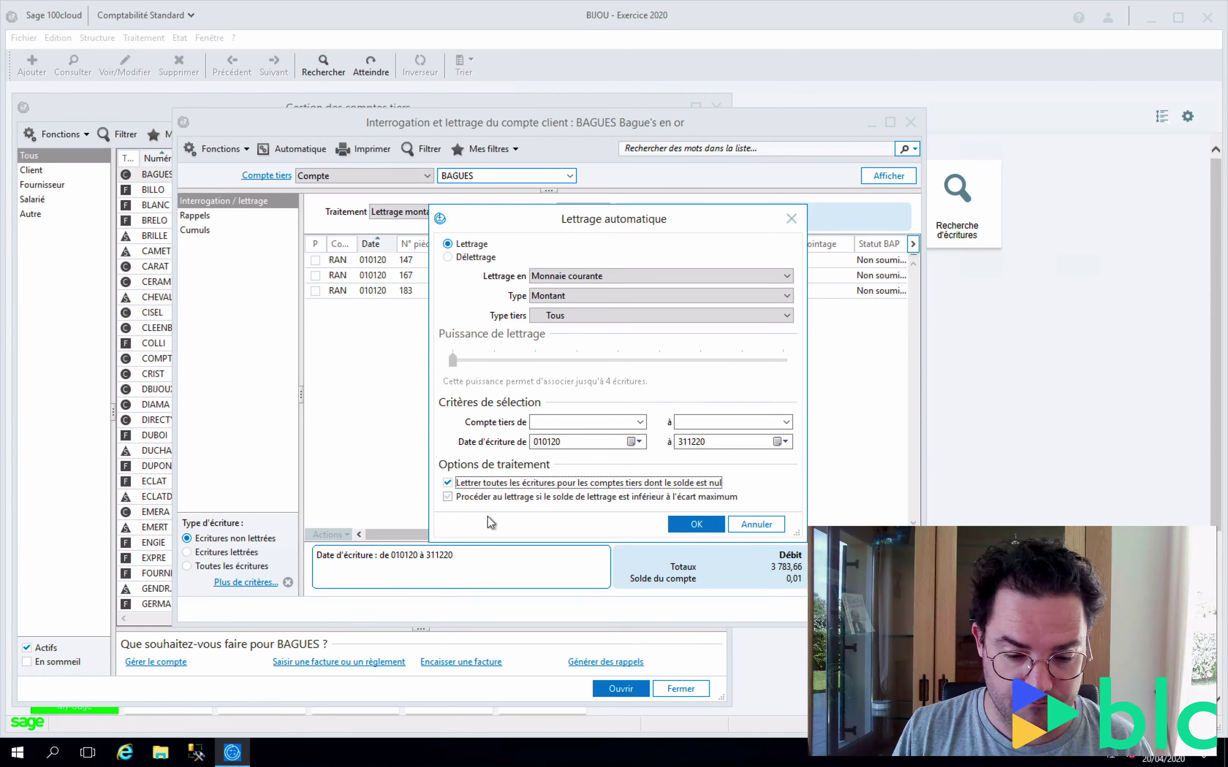
{"action": "left_click", "coordinate": [467, 501]}
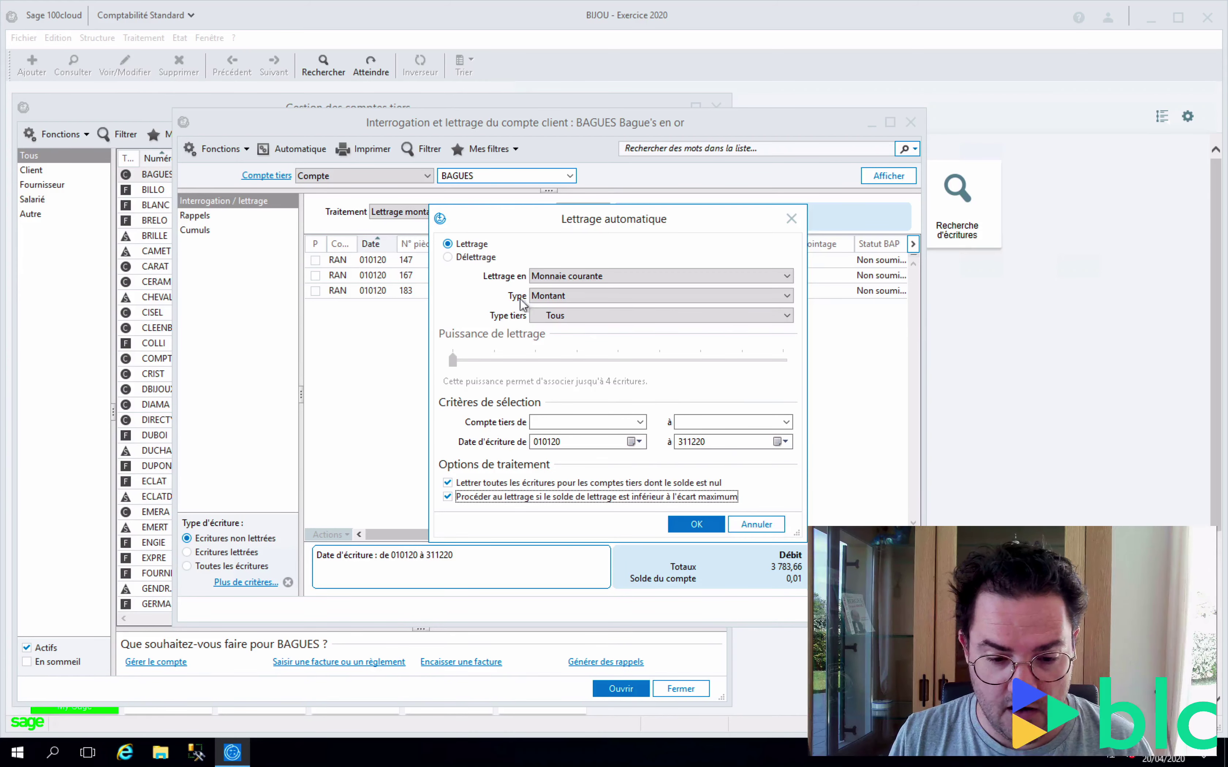
Switch to Délettrage, review its currency choices and account range, and cancel the automatic matching
{"action": "left_click", "coordinate": [455, 256]}
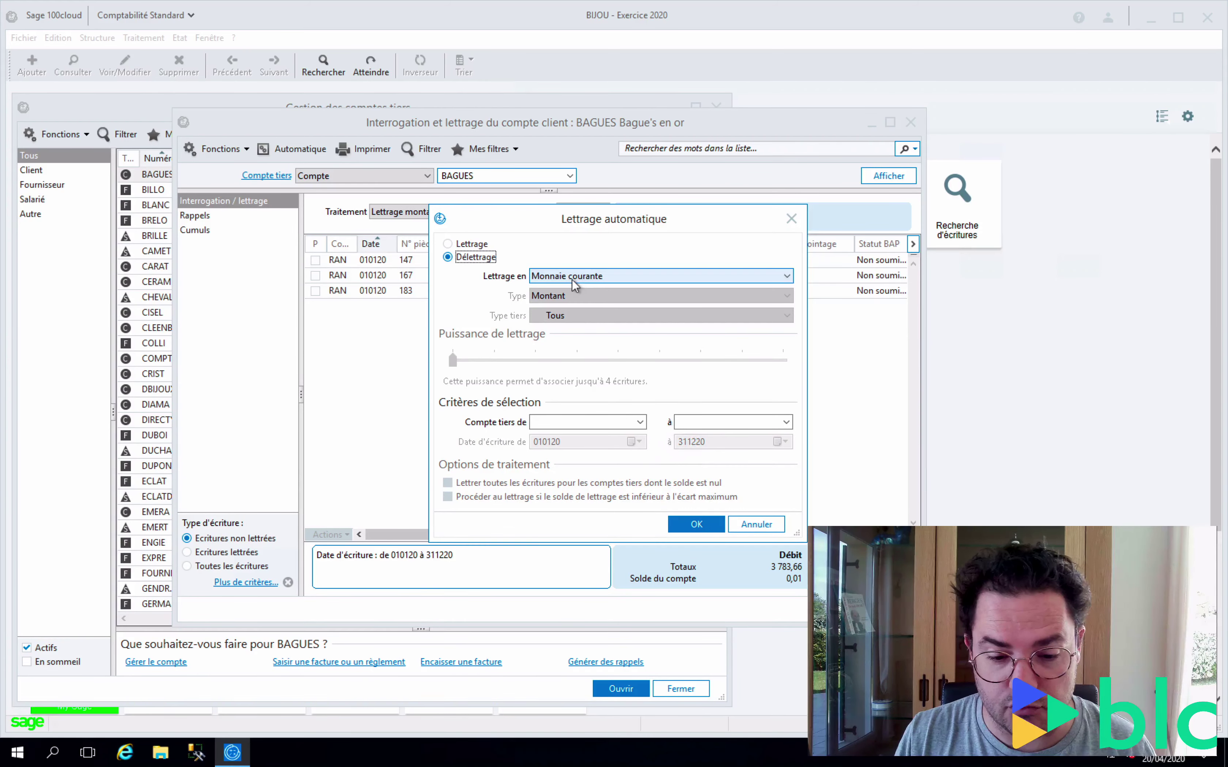
{"action": "left_click", "coordinate": [596, 277]}
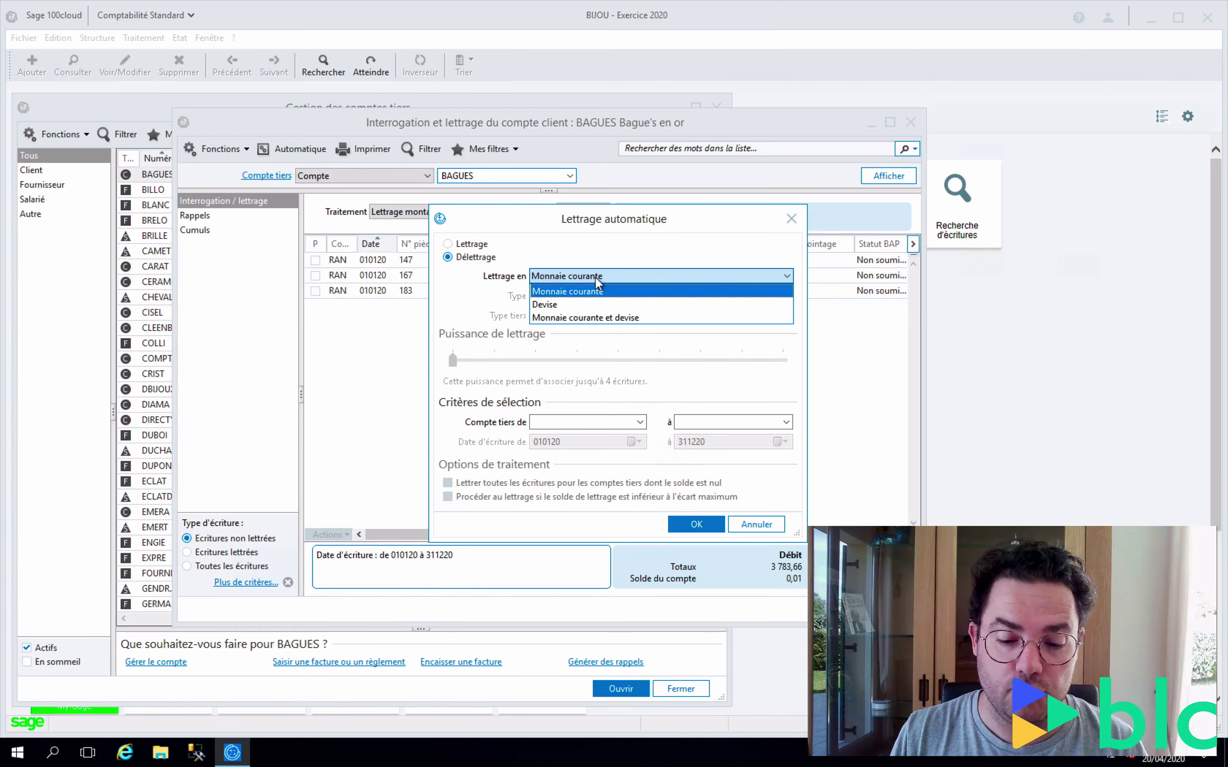
{"action": "left_click", "coordinate": [545, 280]}
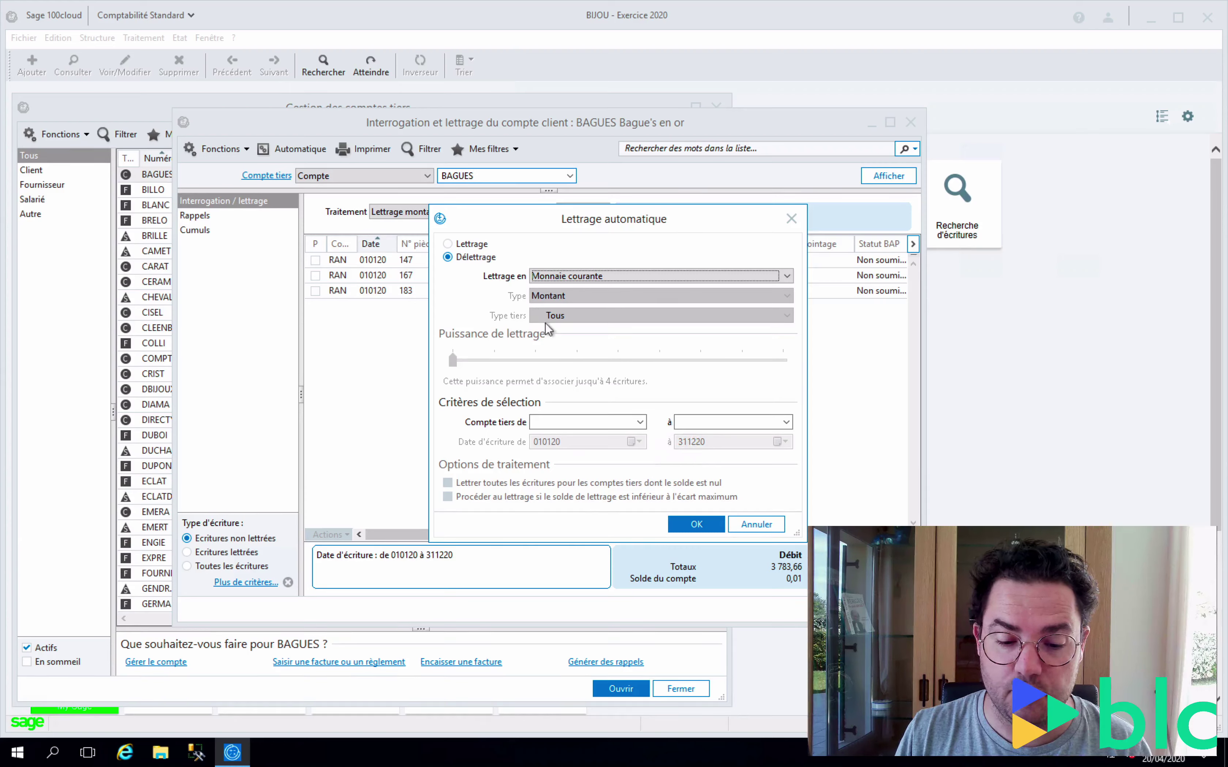
{"action": "left_click", "coordinate": [569, 421]}
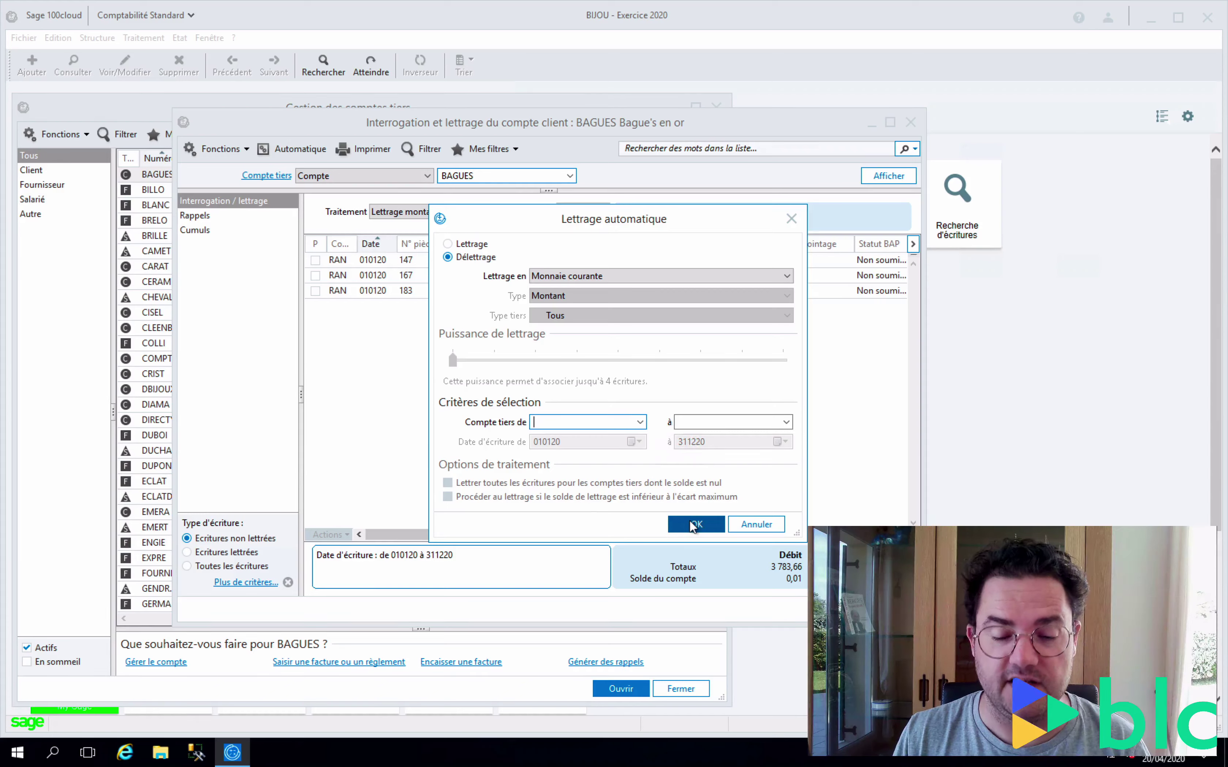
{"action": "left_click", "coordinate": [772, 528]}
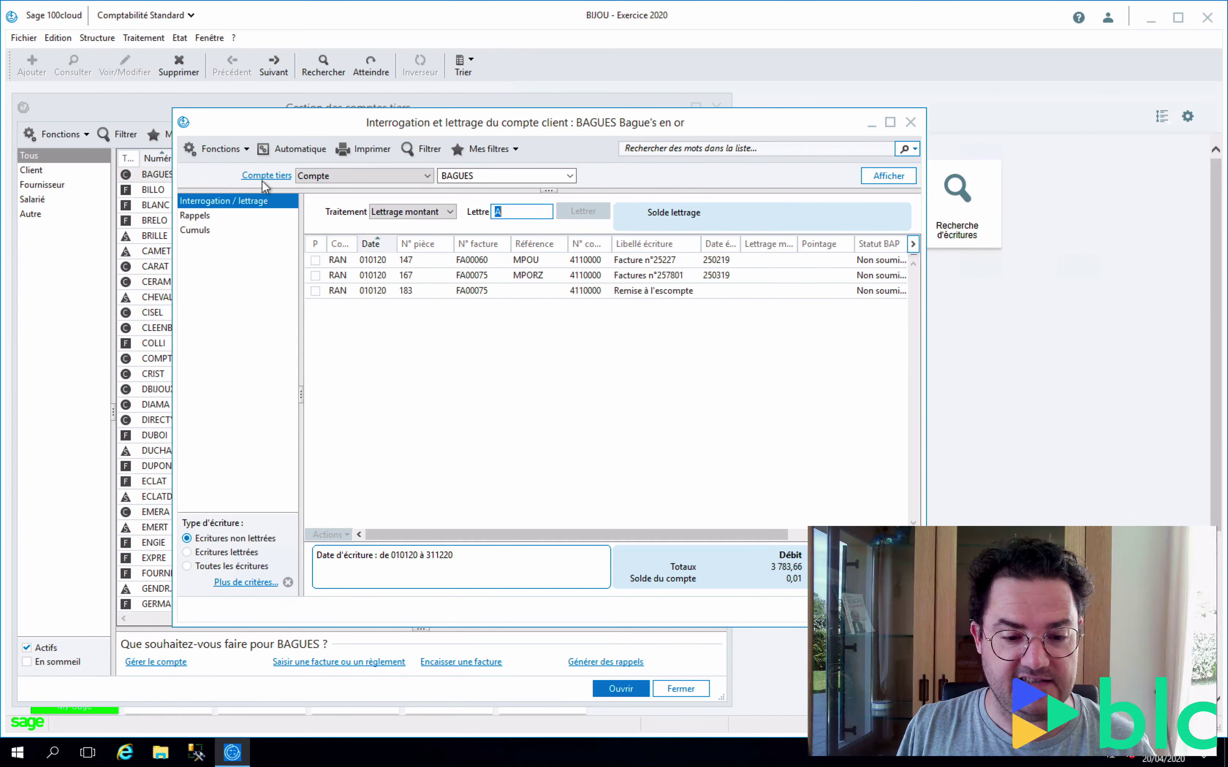
Try turning off Autoriser le lettrage automatique in the BAGUES record's processing options, and close the record
{"action": "left_click", "coordinate": [273, 177]}
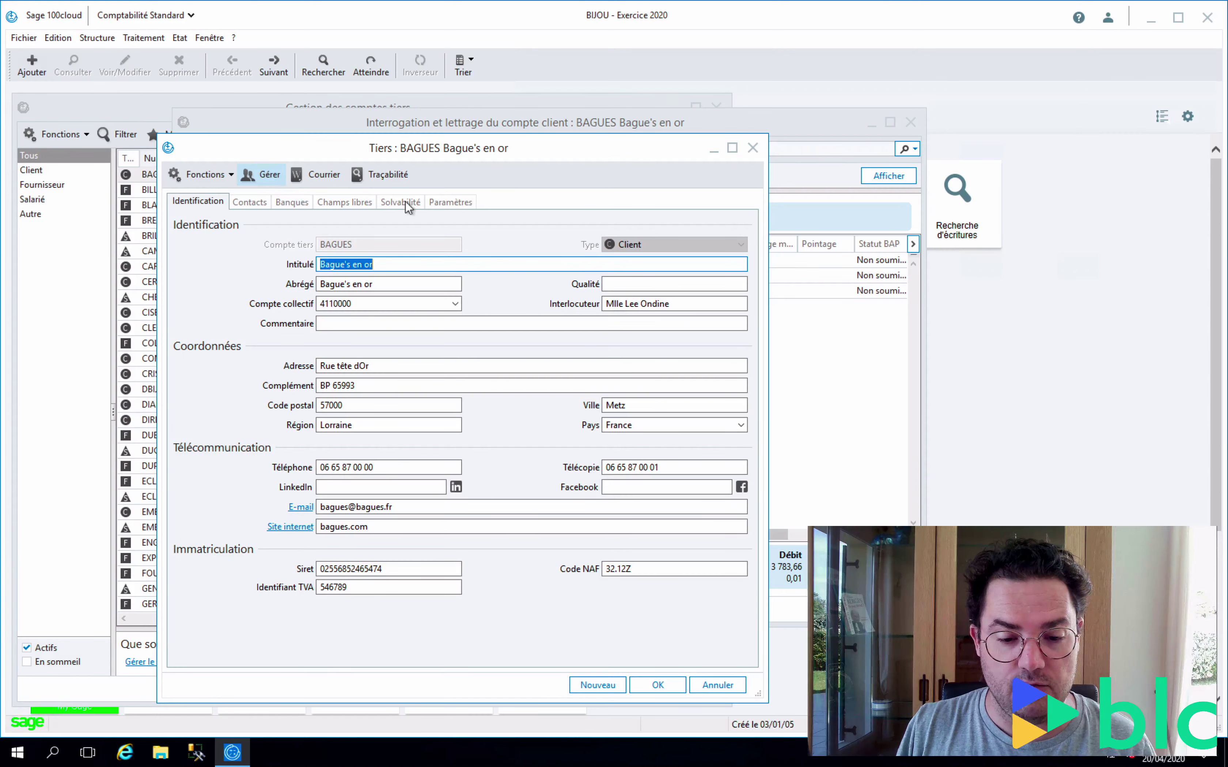
{"action": "left_click", "coordinate": [468, 203]}
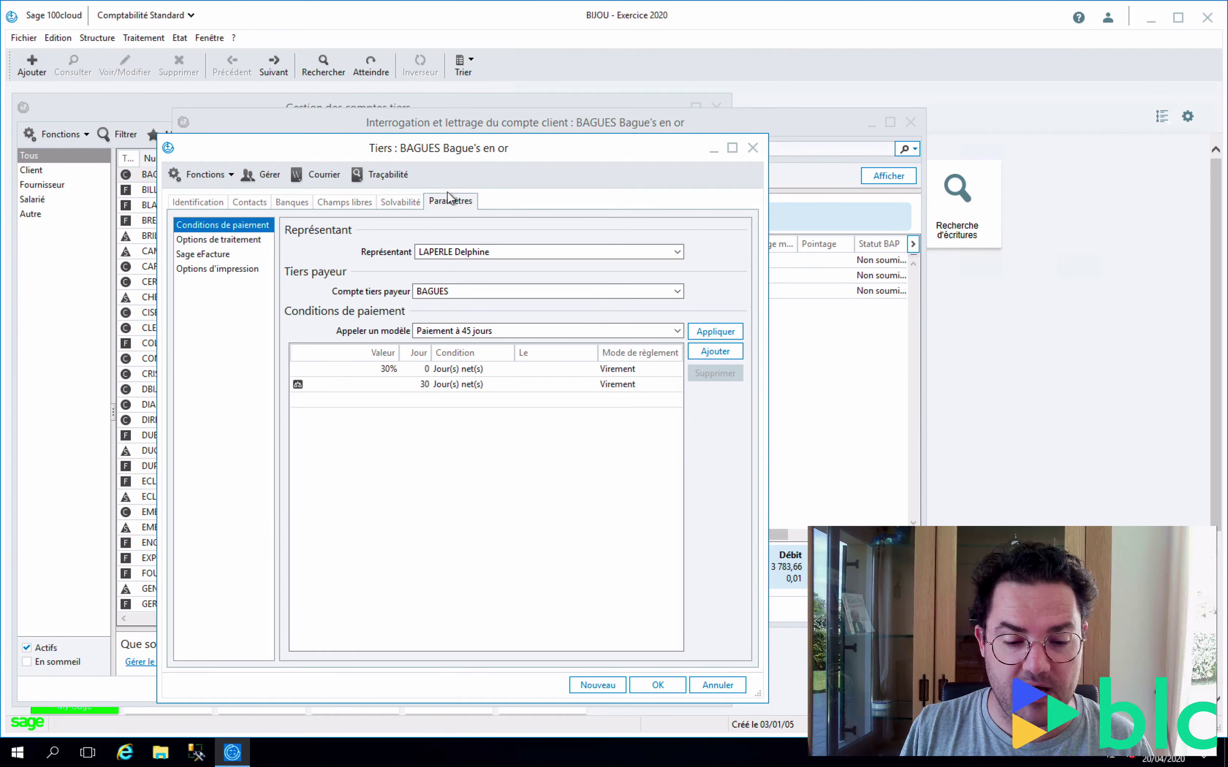
{"action": "left_click", "coordinate": [230, 241]}
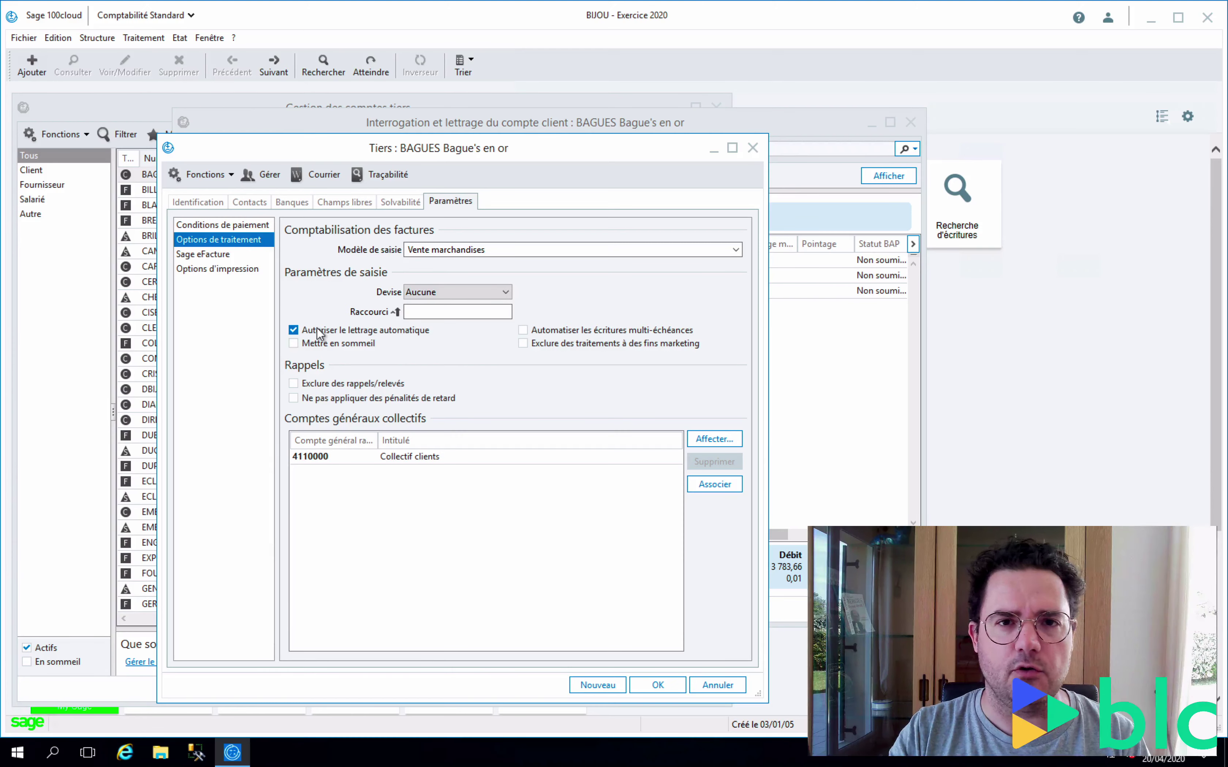
{"action": "left_click", "coordinate": [293, 330]}
{"action": "left_click", "coordinate": [295, 330]}
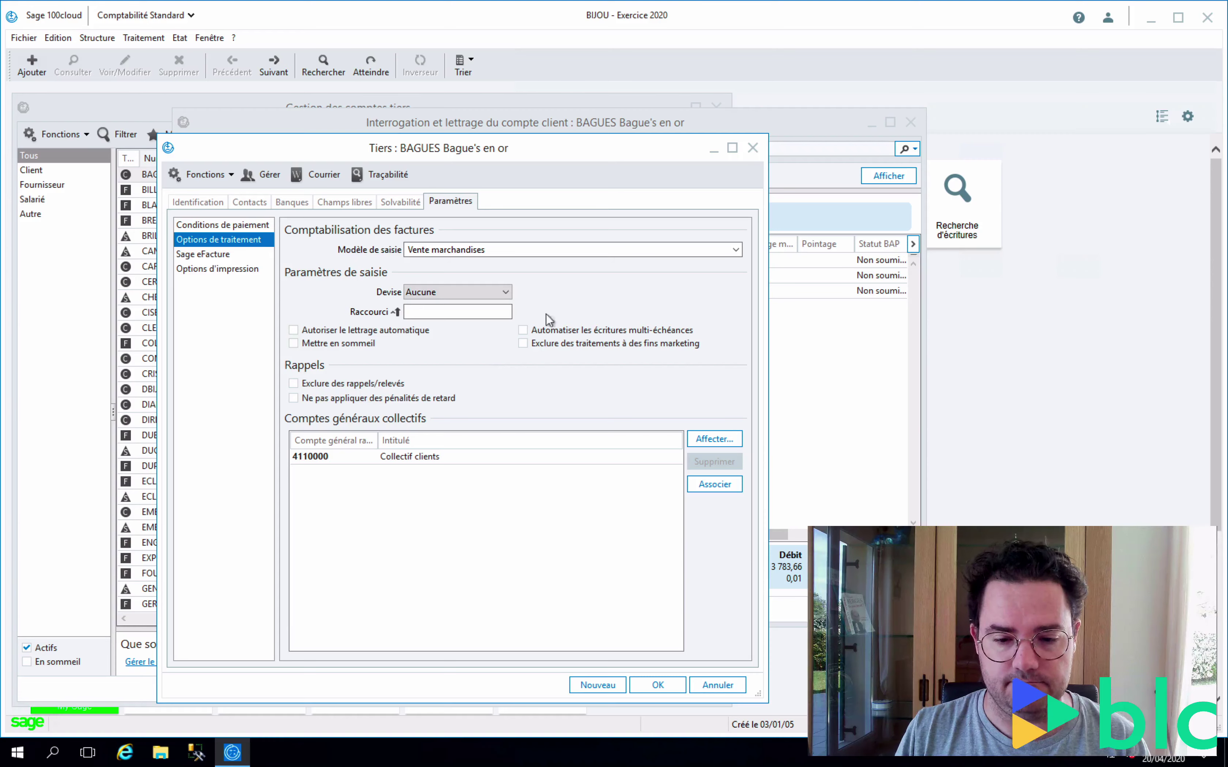
{"action": "left_click", "coordinate": [790, 150]}
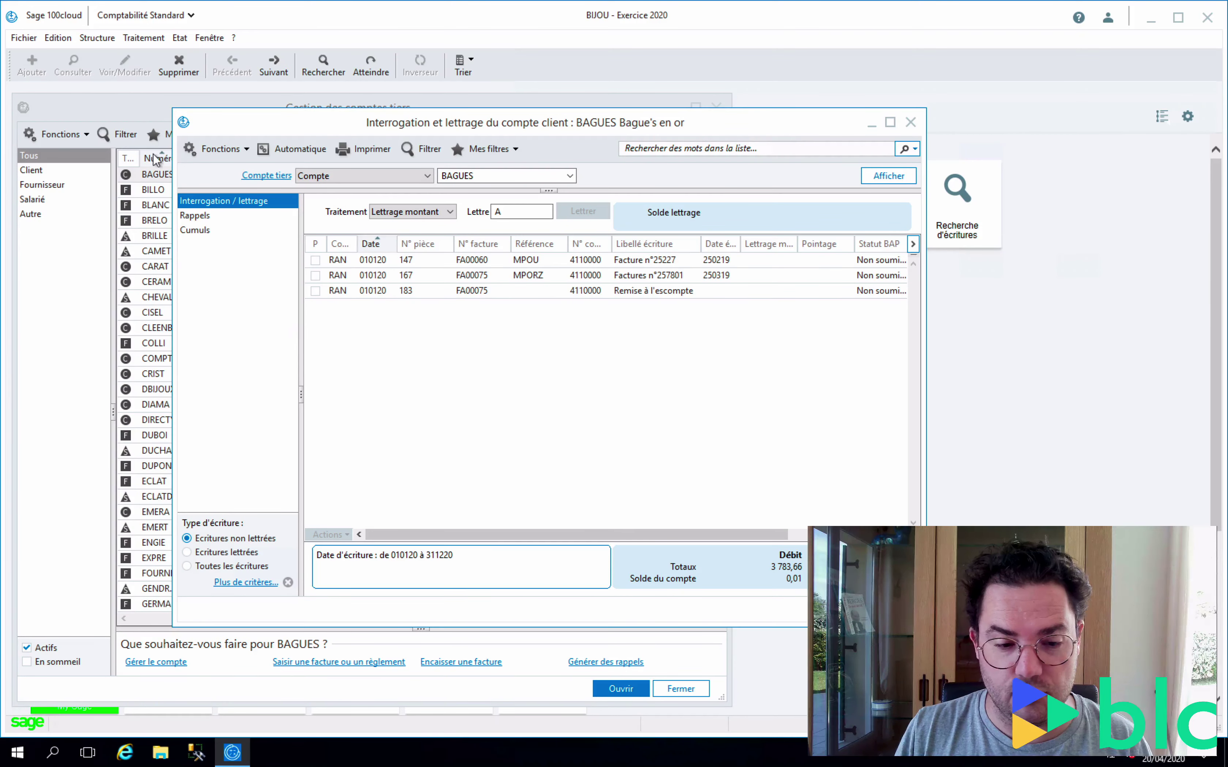
Open Gestion des écarts in the company's third-party settings and examine the client maximum payment variance for losses
{"action": "left_click", "coordinate": [22, 40]}
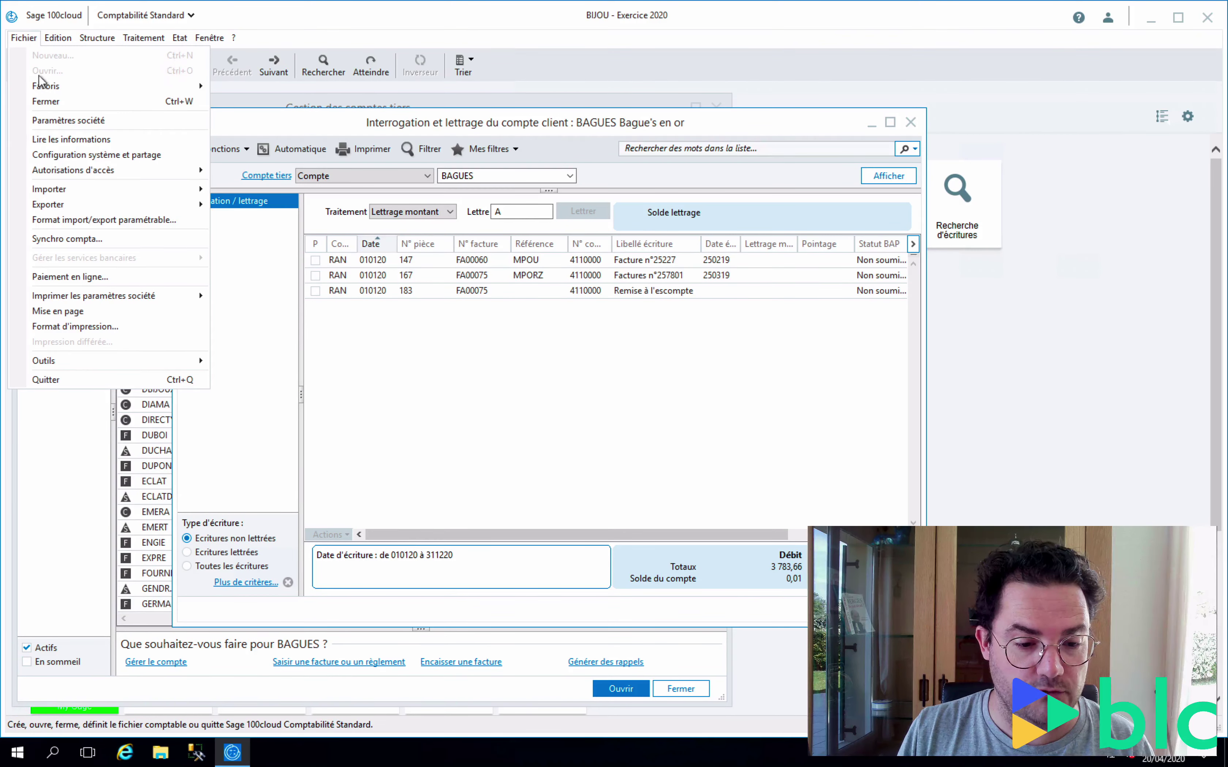
{"action": "left_click", "coordinate": [56, 120]}
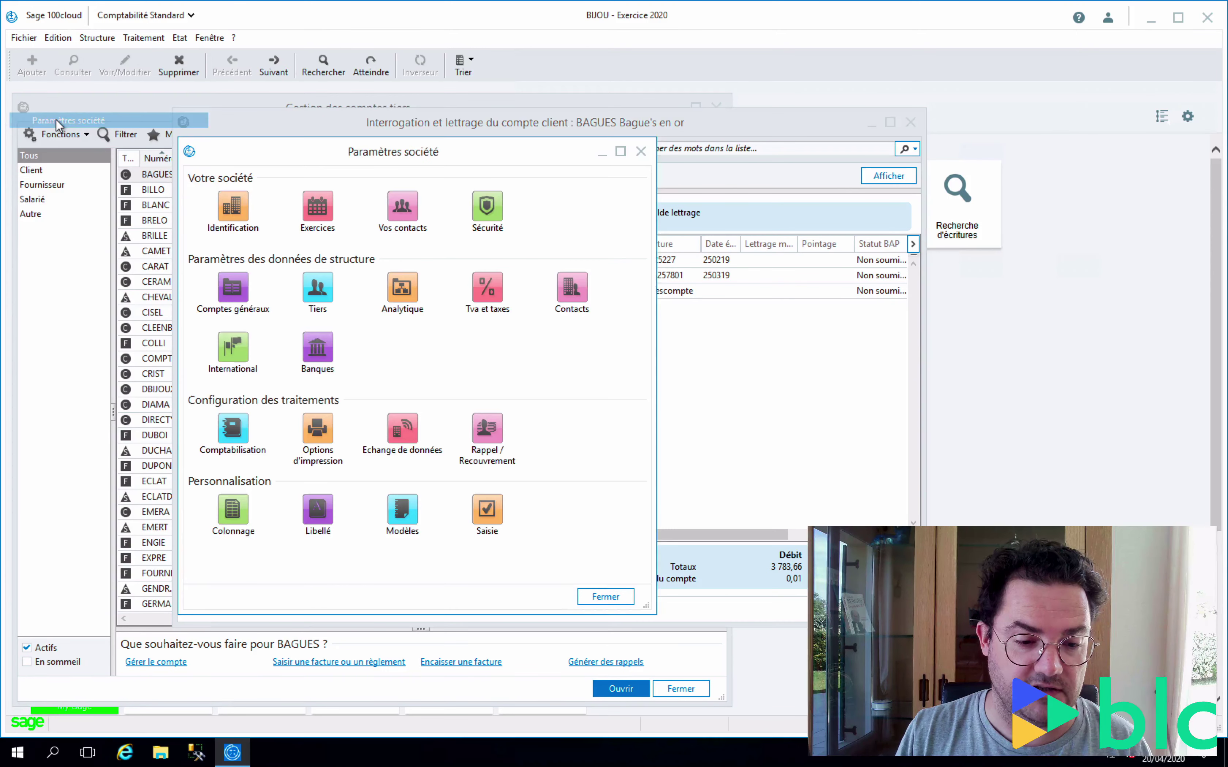
{"action": "left_click", "coordinate": [317, 296]}
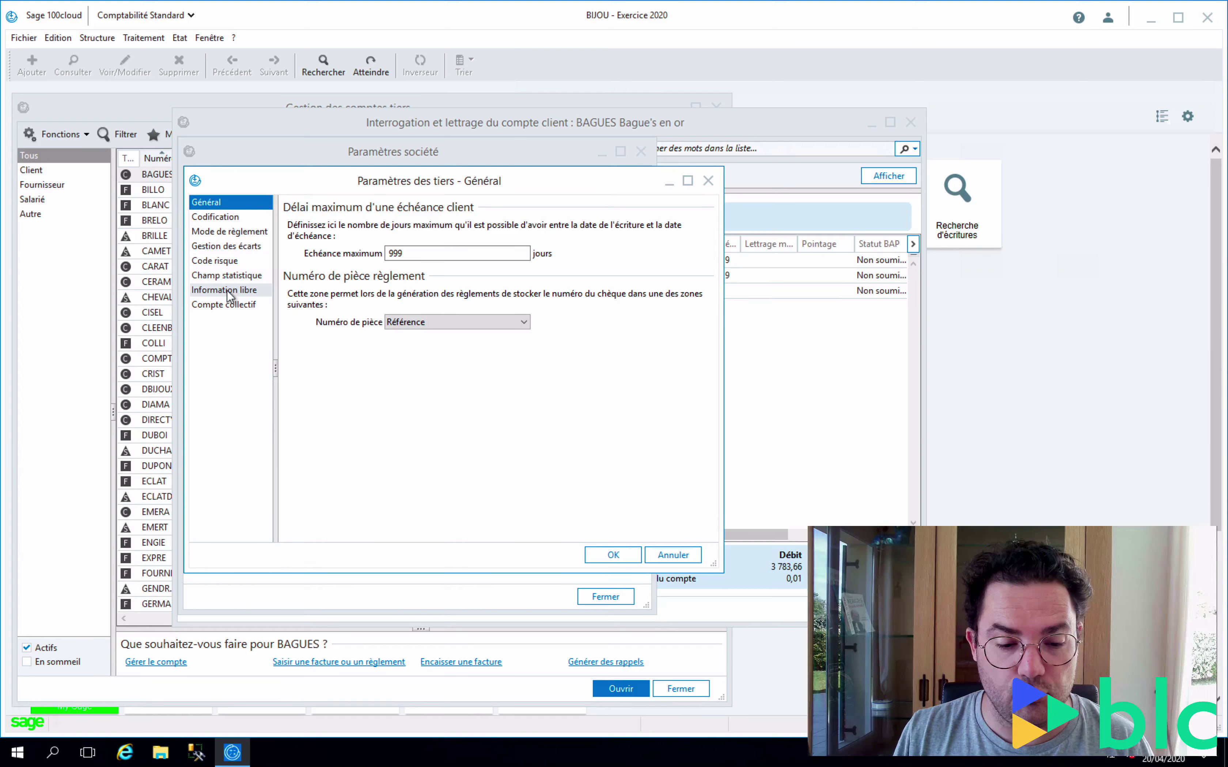
{"action": "left_click", "coordinate": [247, 250]}
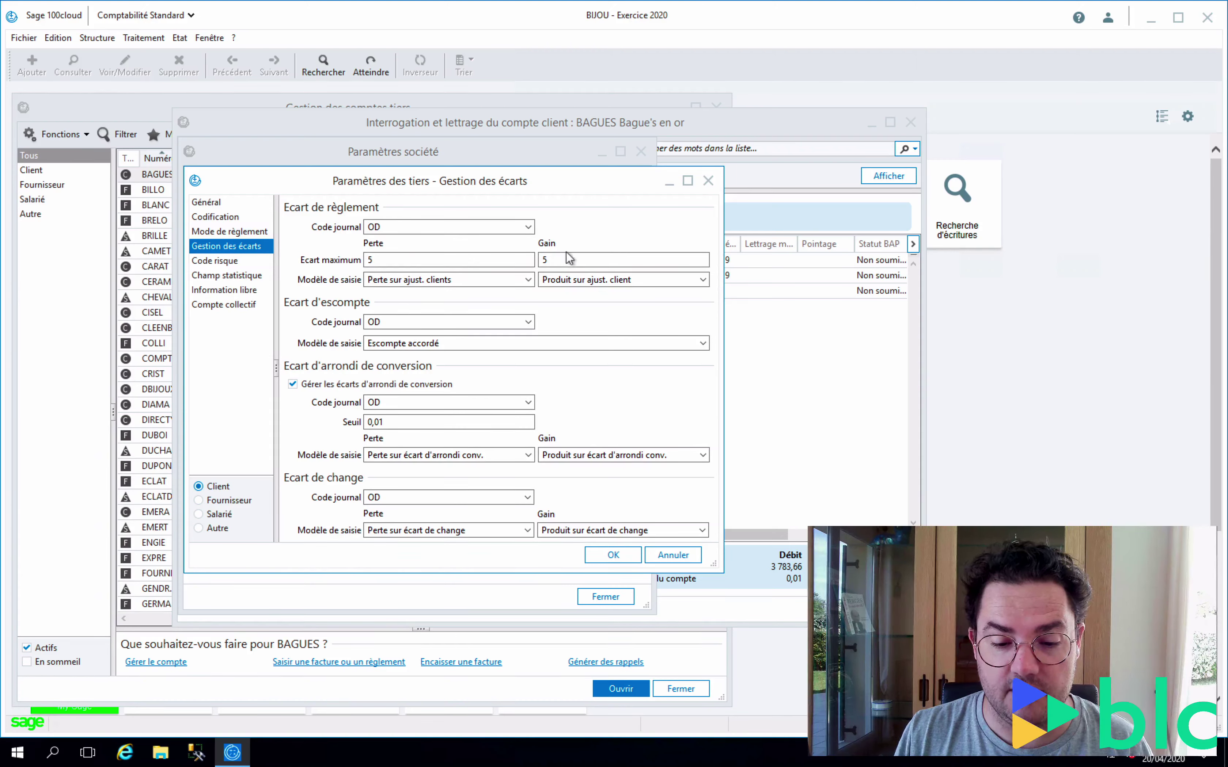
{"action": "left_click", "coordinate": [391, 258]}
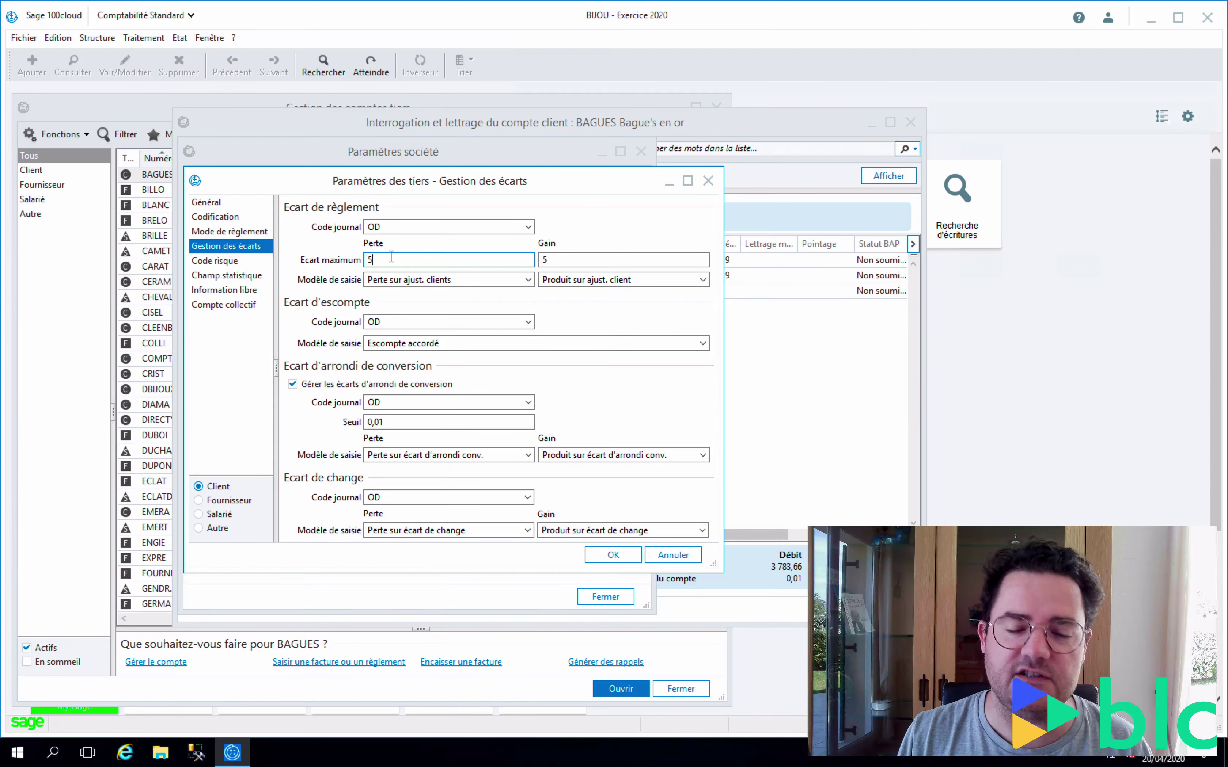
Leave the client variance settings and open the CERAM client's Interrogation et lettrage view from third-party account management
{"action": "left_click_drag", "start_coordinate": [400, 260], "coordinate": [338, 259]}
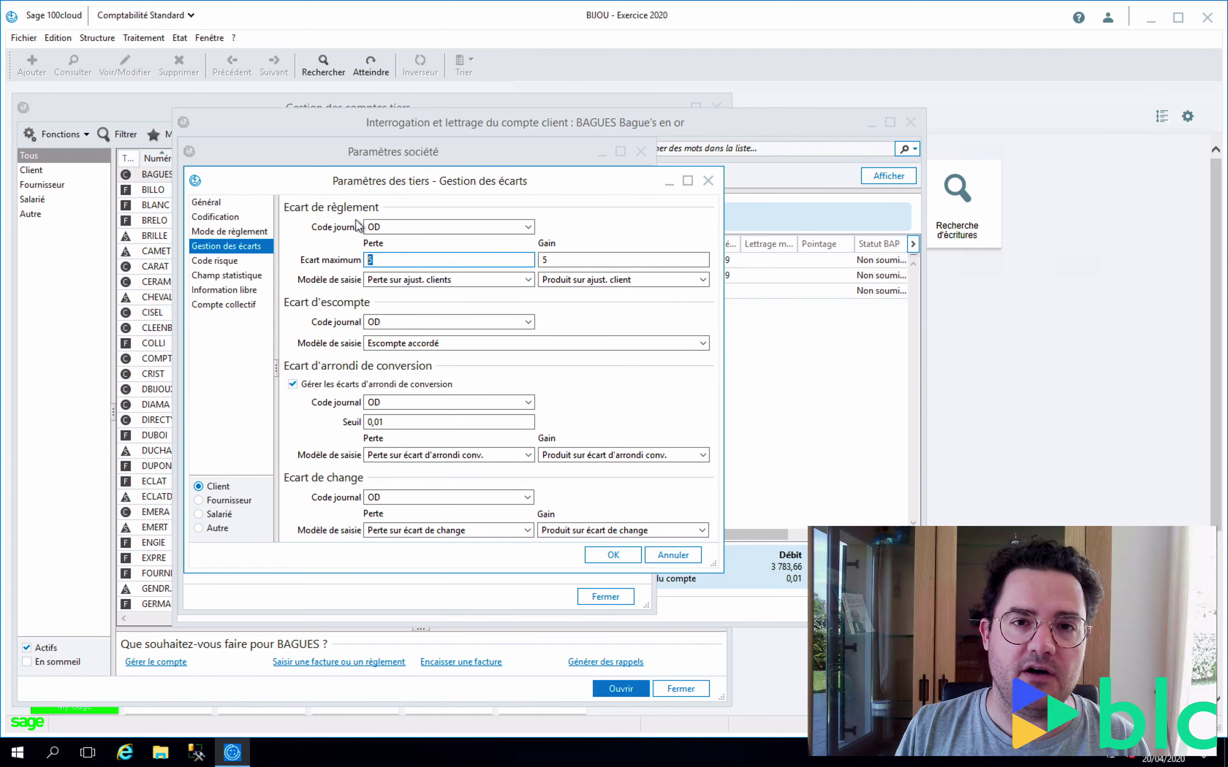
{"action": "left_click", "coordinate": [140, 38]}
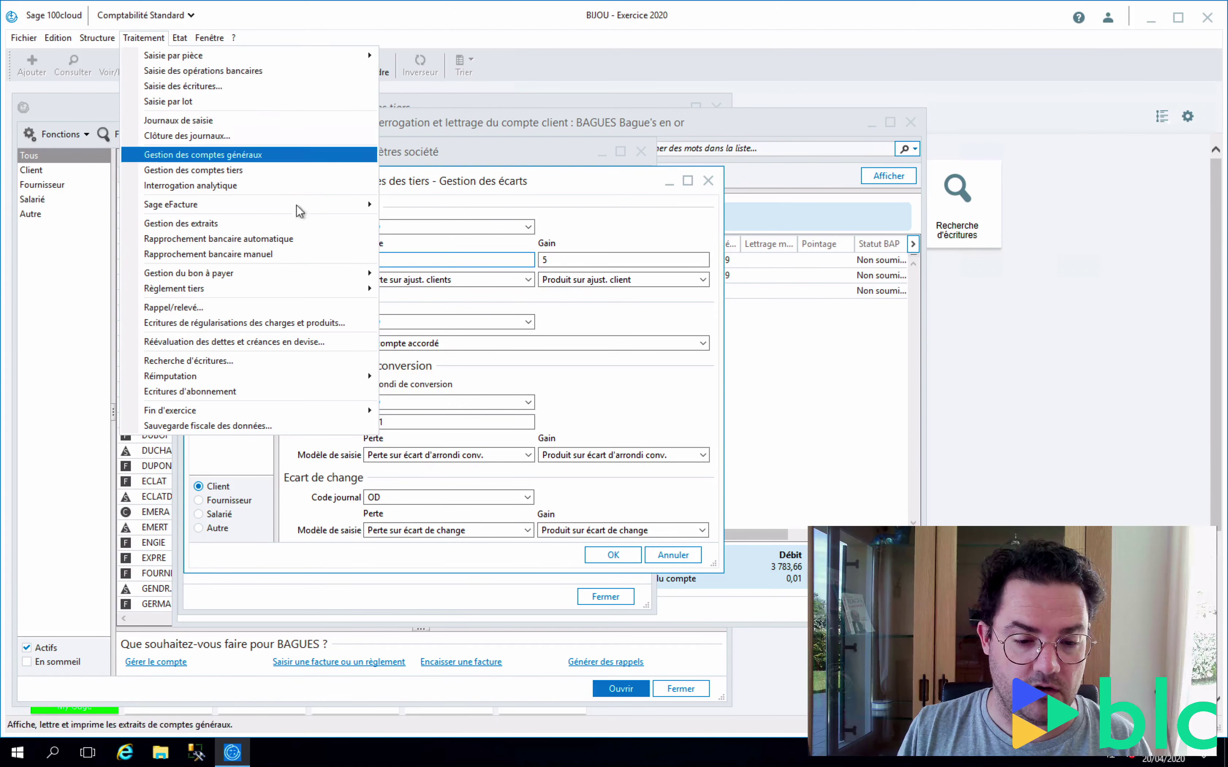
{"action": "left_click", "coordinate": [216, 165]}
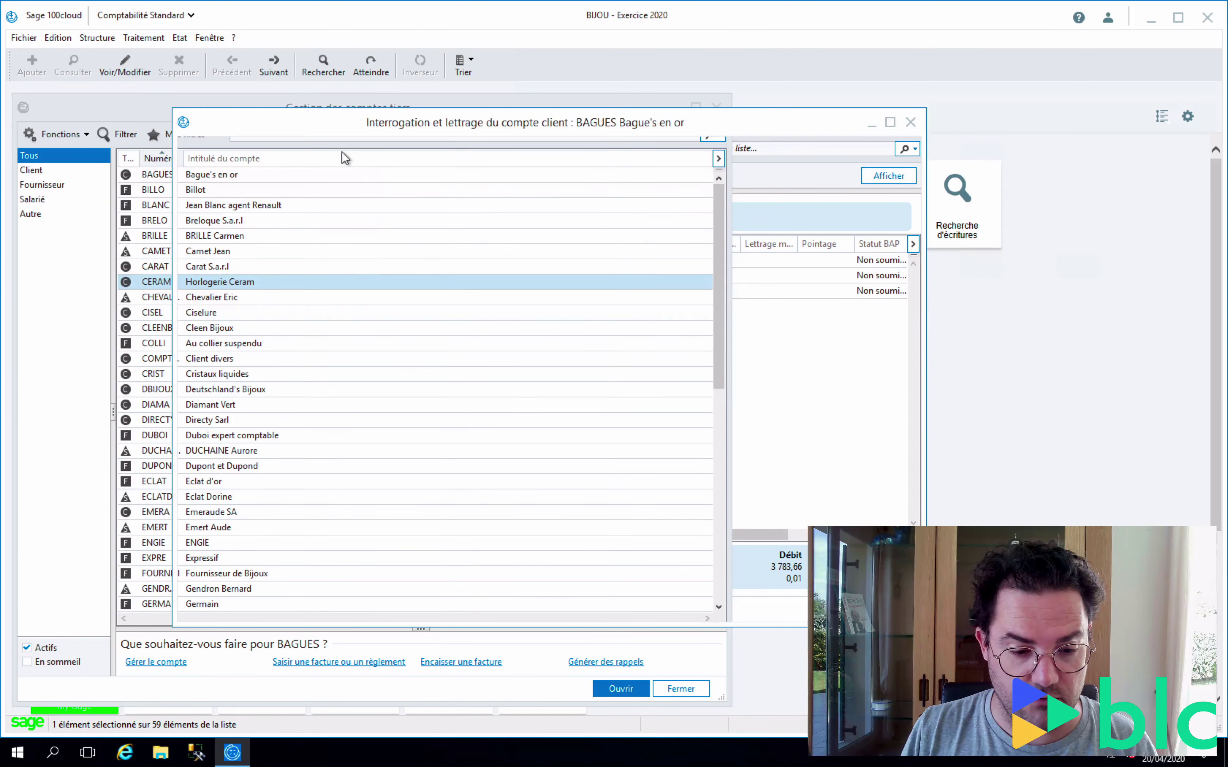
{"action": "key", "text": "Return"}
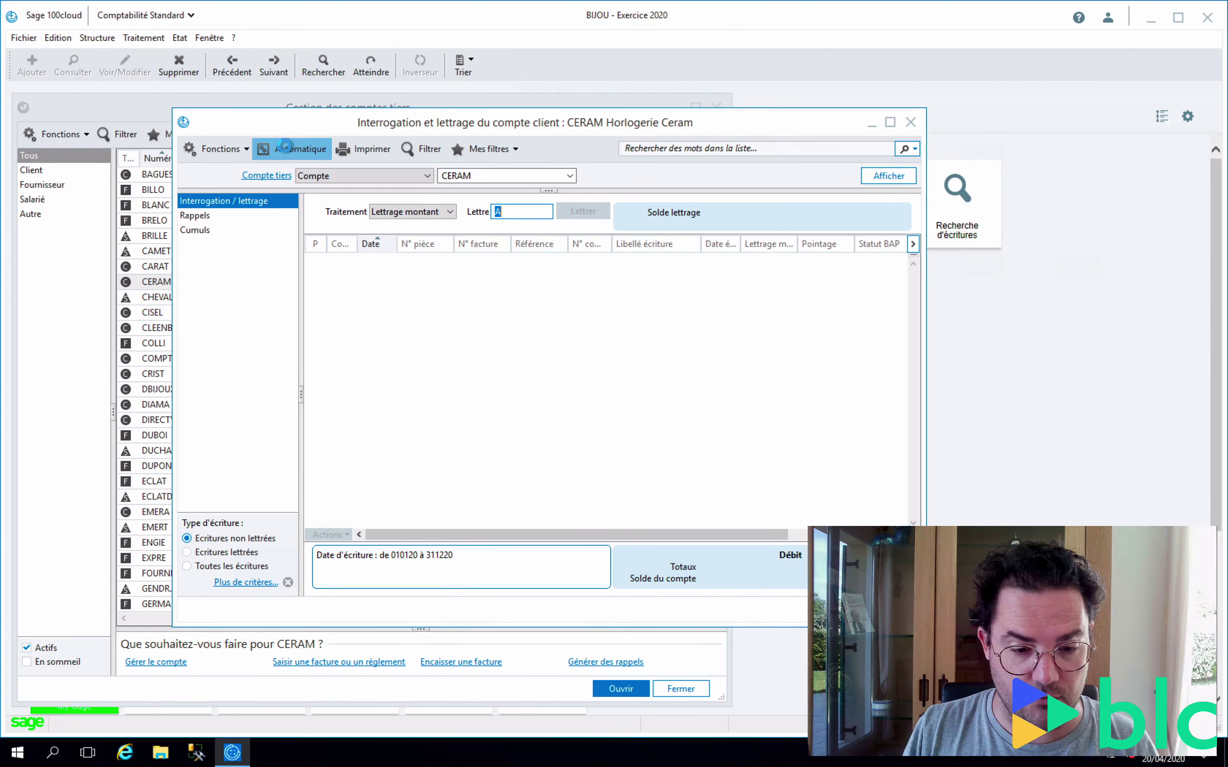
Review the automatic matching options for CERAM, close them without running the matching, and open CERAM's third-party record
{"action": "left_click", "coordinate": [285, 147]}
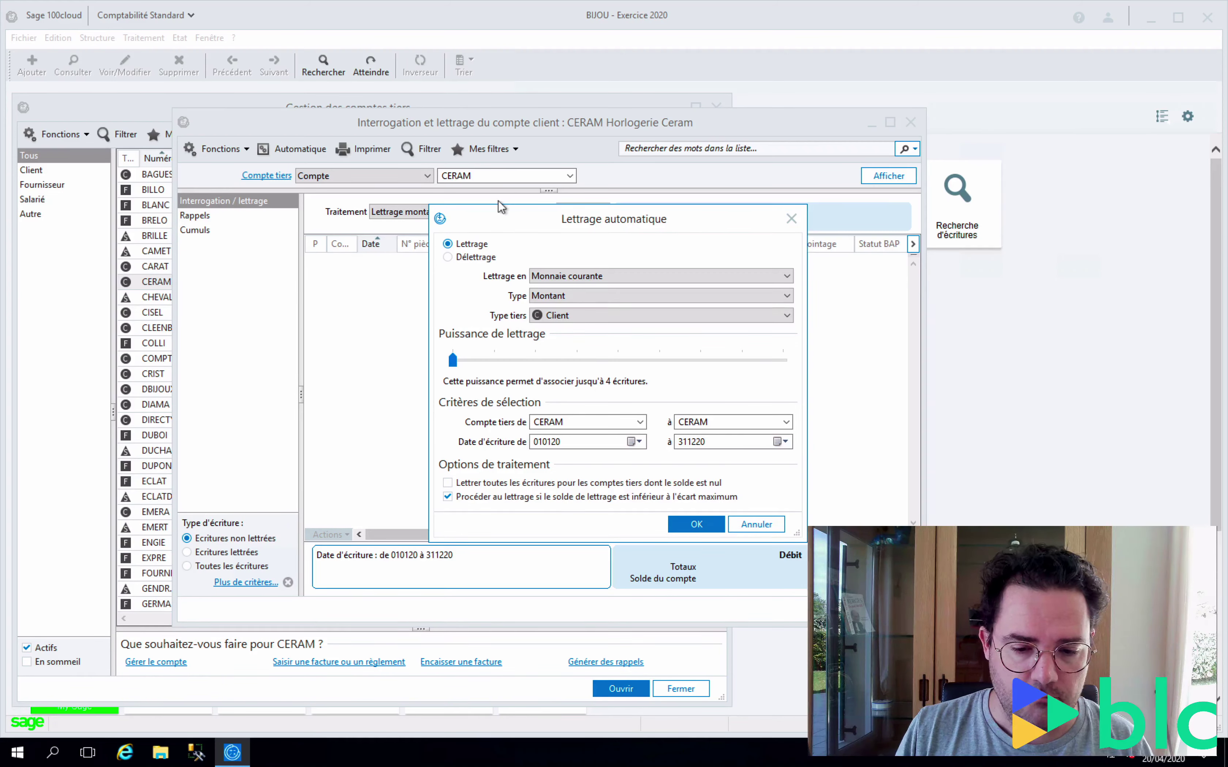
{"action": "left_click", "coordinate": [792, 219]}
{"action": "left_click", "coordinate": [266, 178]}
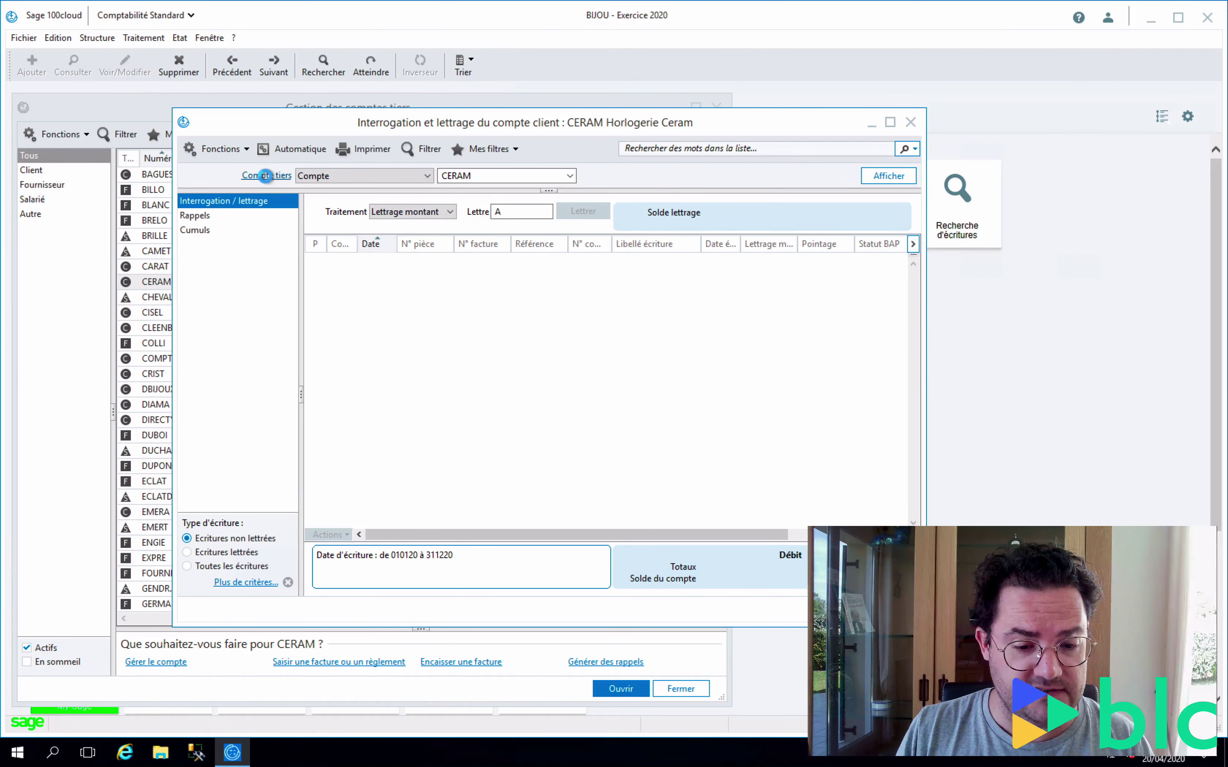